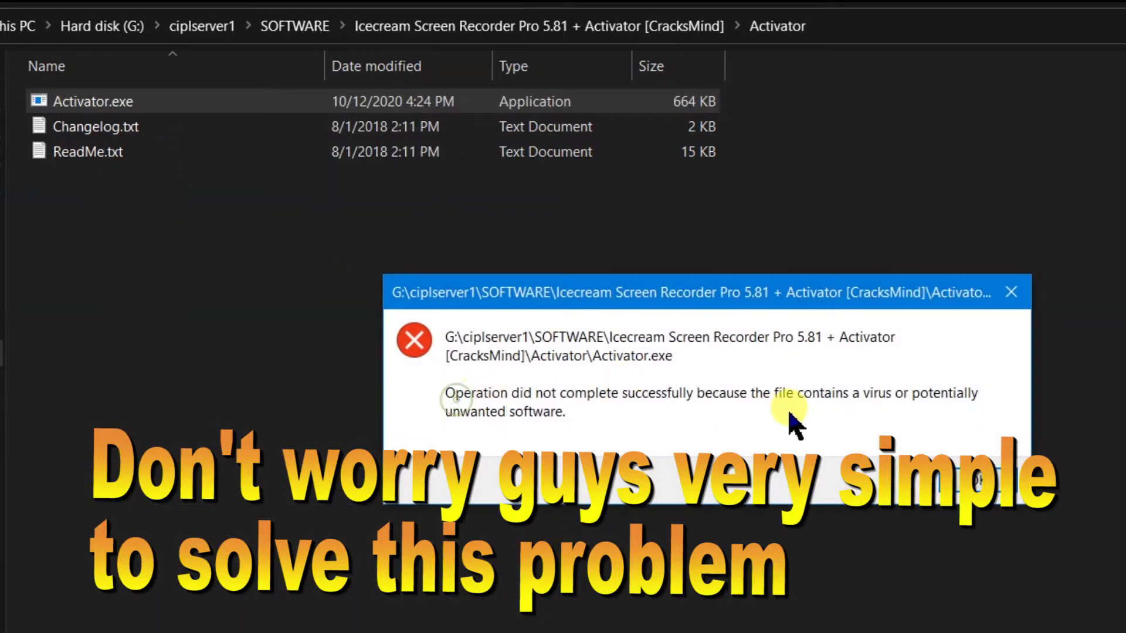
# Dismiss the virus error message and retry running Activator.exe.
pyautogui.click(1011, 292)
pyautogui.click(660, 402)
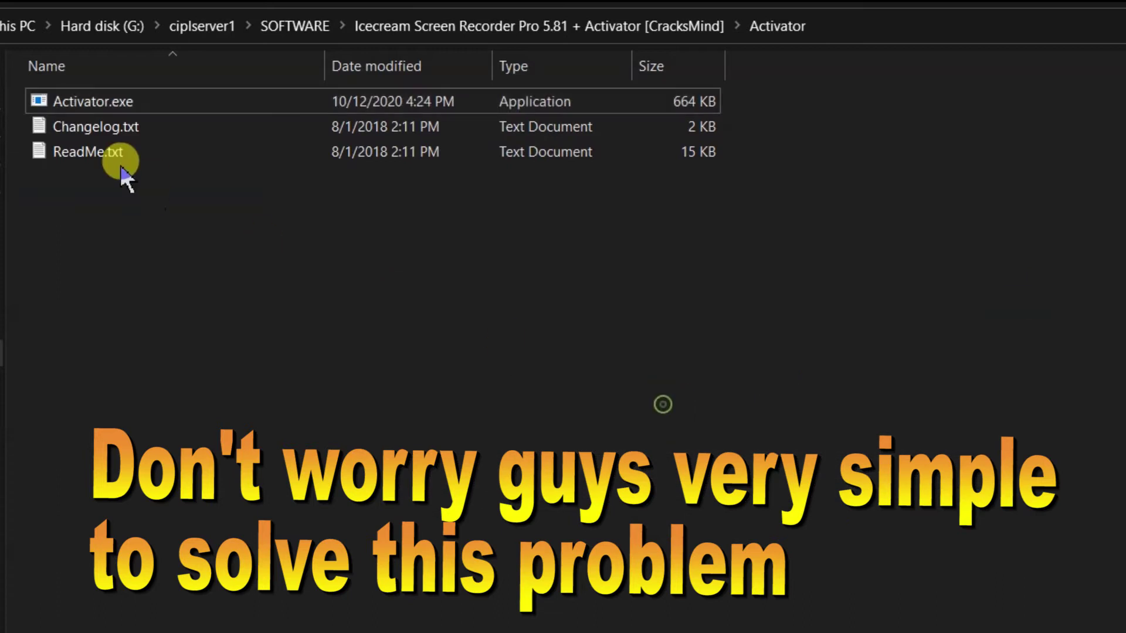
pyautogui.doubleClick(79, 111)
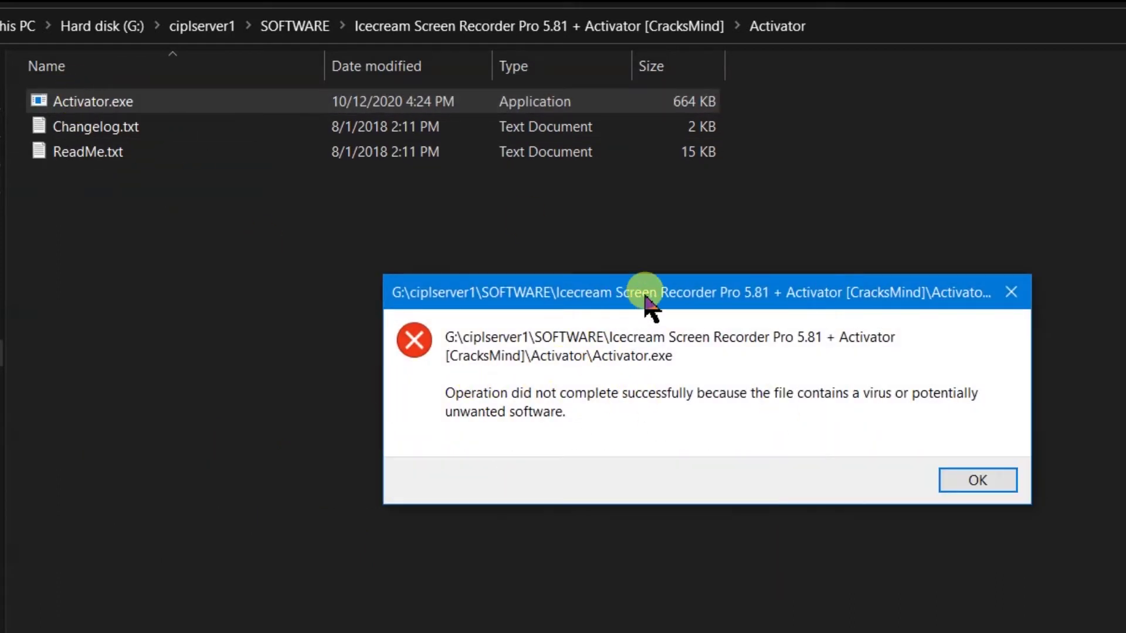
pyautogui.moveTo(646, 295); pyautogui.dragTo(517, 258)
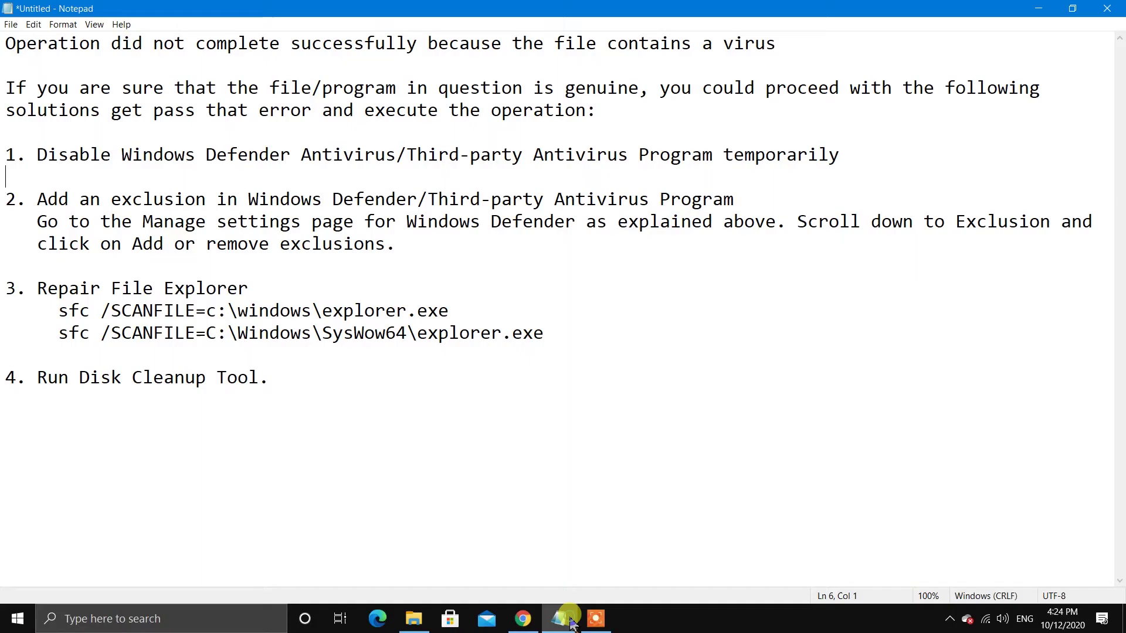
# Read through the Notepad fix steps, ending on the Defender-disabling step.
pyautogui.moveTo(10, 44); pyautogui.dragTo(503, 61)
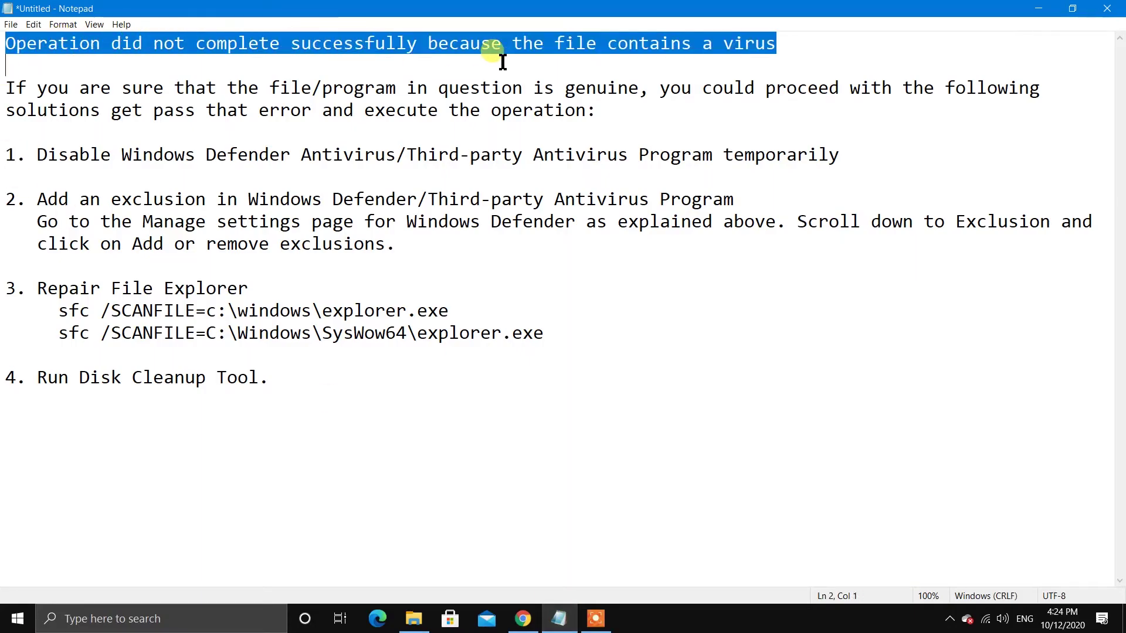
pyautogui.moveTo(6, 88)
pyautogui.mouseDown()
pyautogui.moveTo(308, 87)
pyautogui.moveTo(684, 131)
pyautogui.mouseUp()
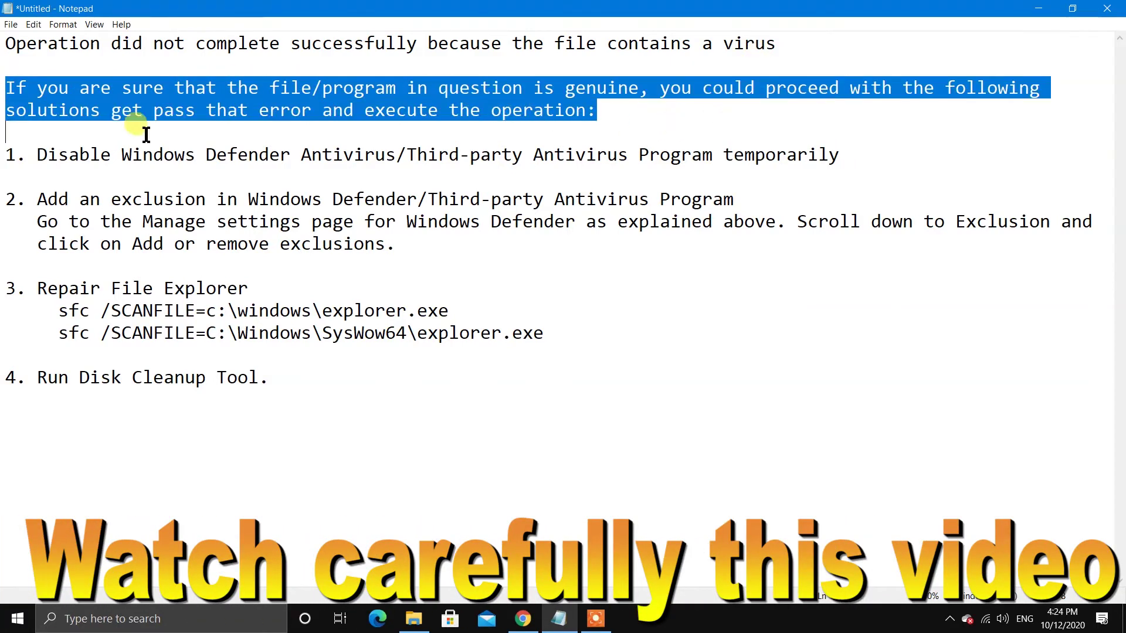
pyautogui.moveTo(5, 155)
pyautogui.mouseDown()
pyautogui.moveTo(373, 159)
pyautogui.moveTo(524, 198)
pyautogui.moveTo(557, 177)
pyautogui.mouseUp()
pyautogui.click(557, 176)
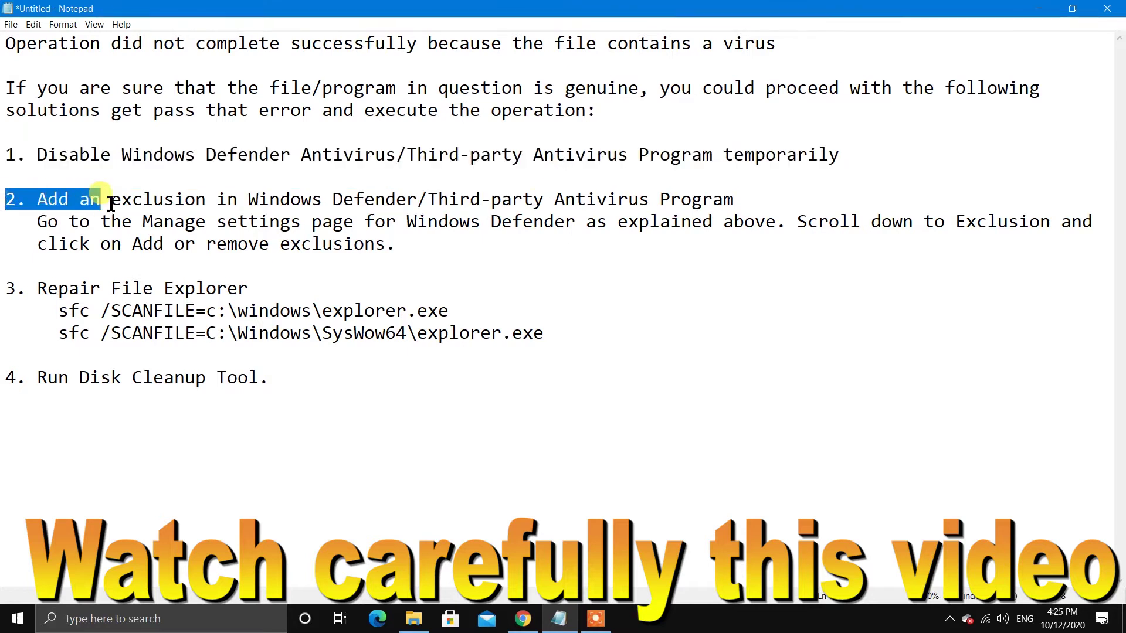
pyautogui.moveTo(109, 201)
pyautogui.mouseDown()
pyautogui.moveTo(238, 201)
pyautogui.moveTo(1025, 272)
pyautogui.mouseUp()
pyautogui.click(11, 284)
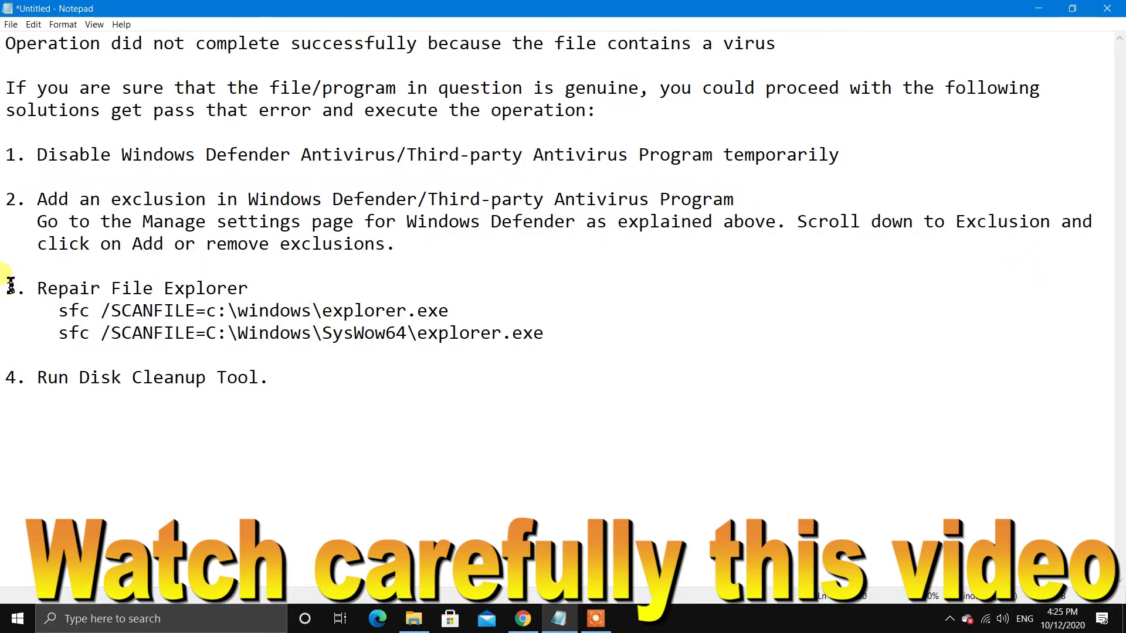
pyautogui.moveTo(11, 285); pyautogui.dragTo(502, 373)
pyautogui.click(340, 380)
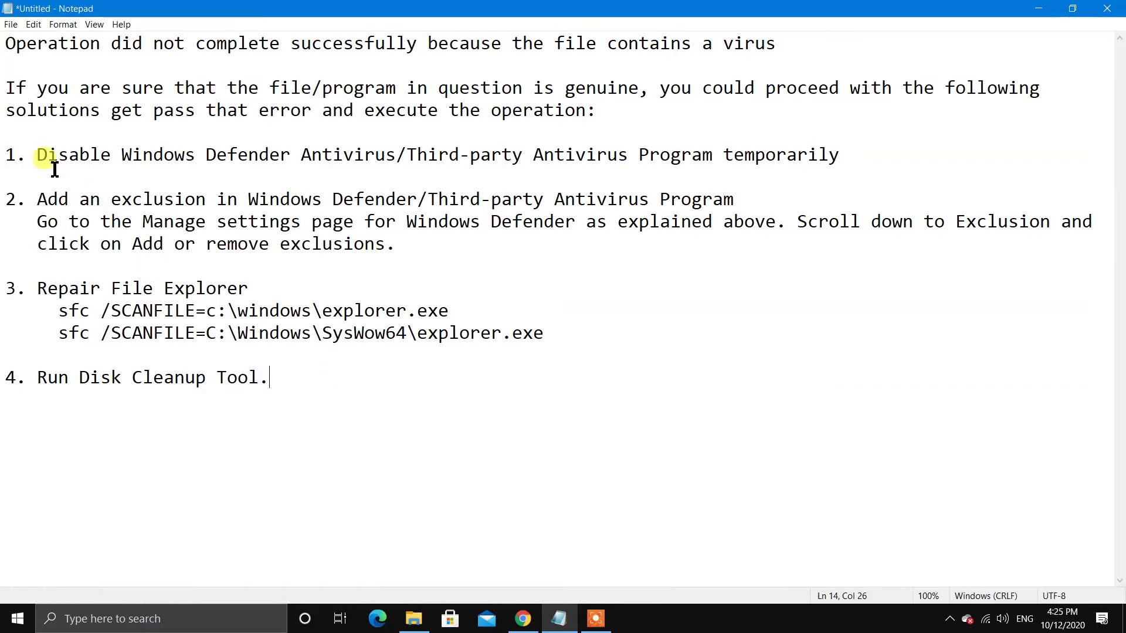
pyautogui.moveTo(7, 157); pyautogui.dragTo(847, 159)
# Switch off Real-time and Cloud-delivered protection in Virus & threat protection settings, then close.
pyautogui.click(717, 390)
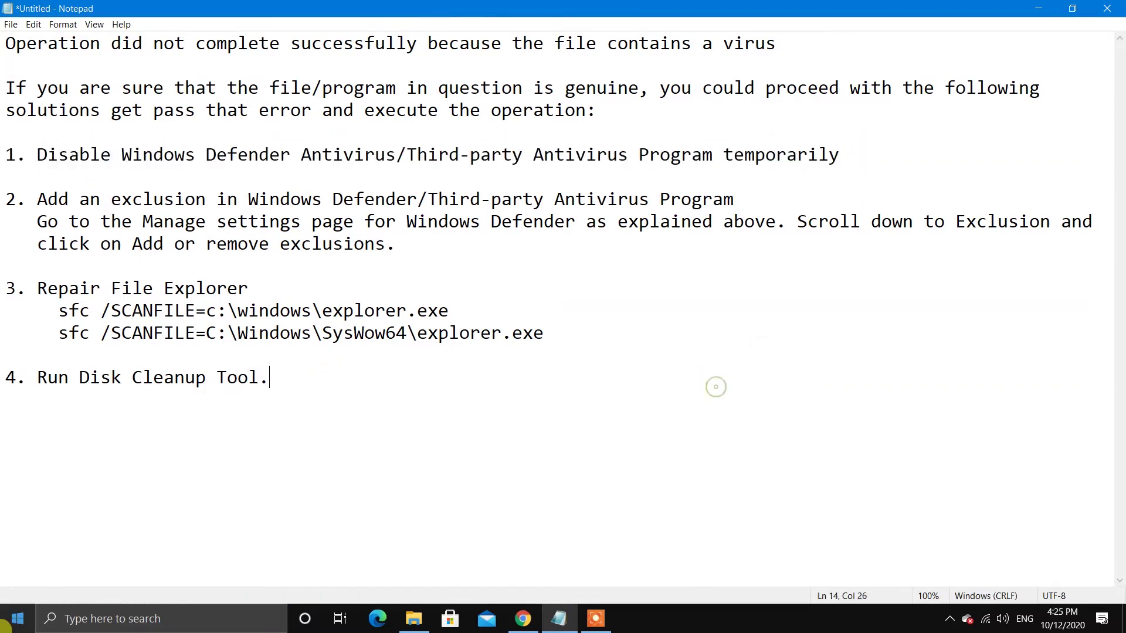
pyautogui.click(18, 618)
pyautogui.write('se')
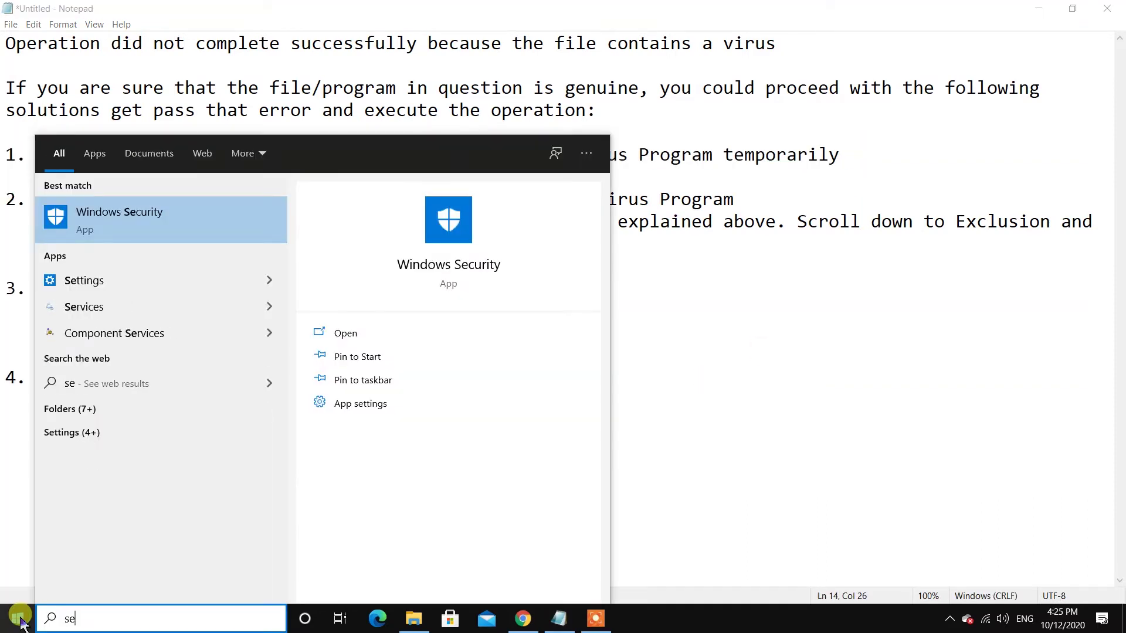
pyautogui.click(150, 220)
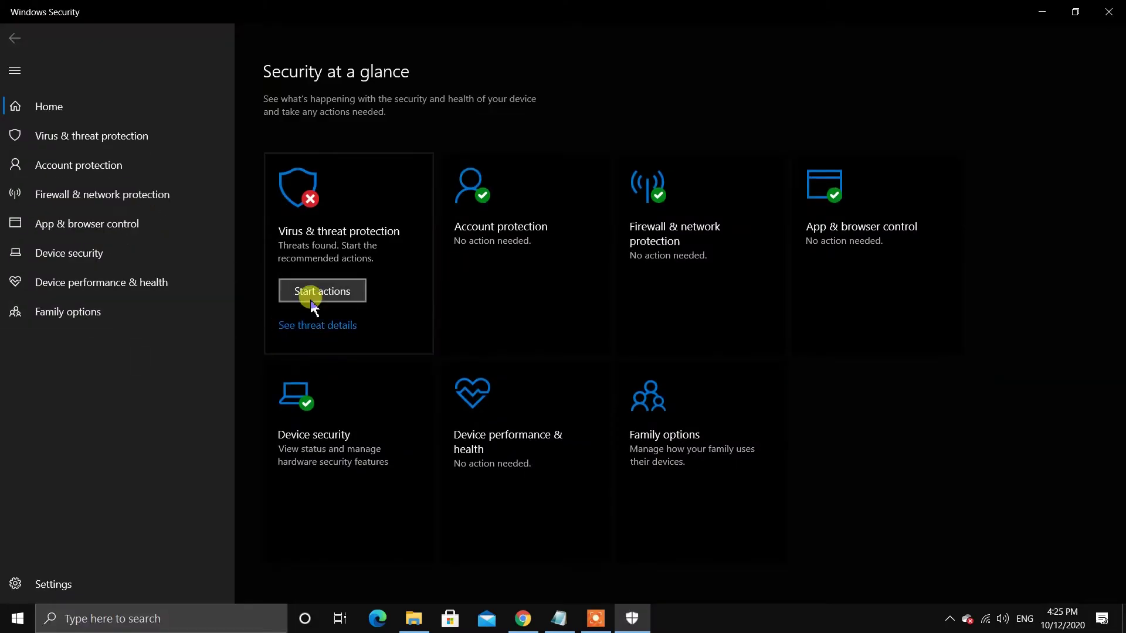
pyautogui.click(317, 249)
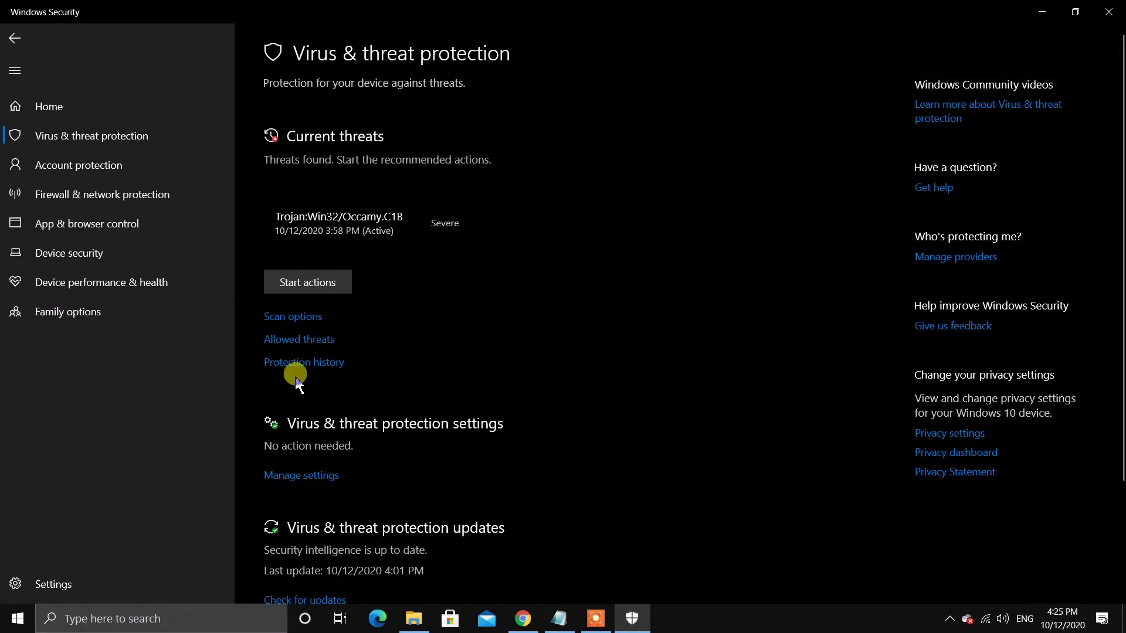
pyautogui.click(301, 476)
pyautogui.click(282, 233)
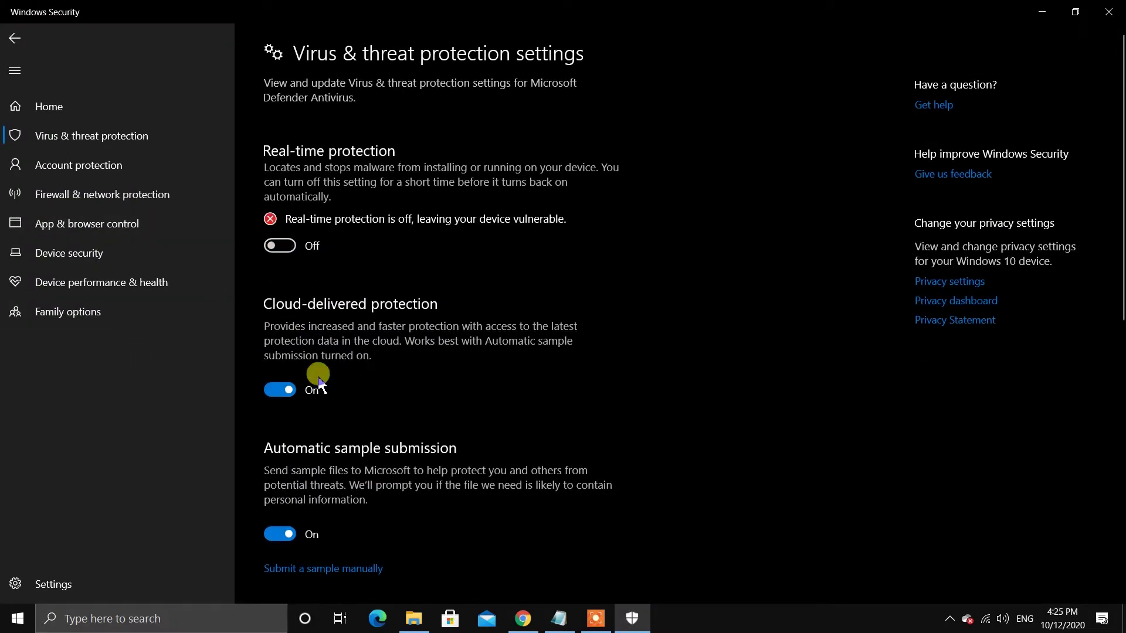
pyautogui.click(283, 390)
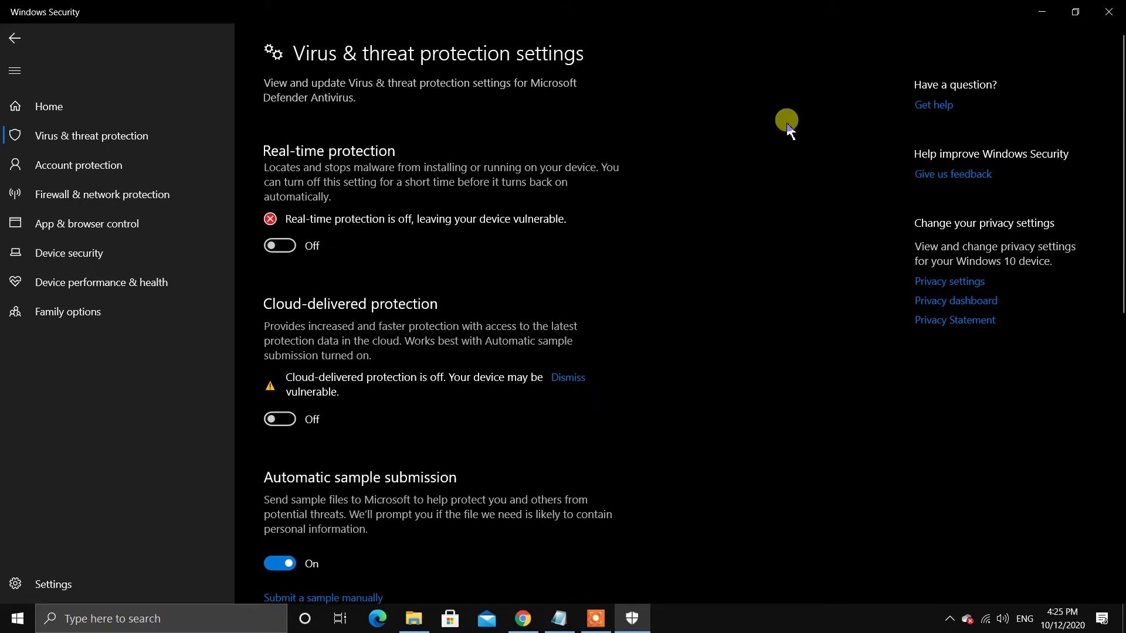
pyautogui.click(1113, 15)
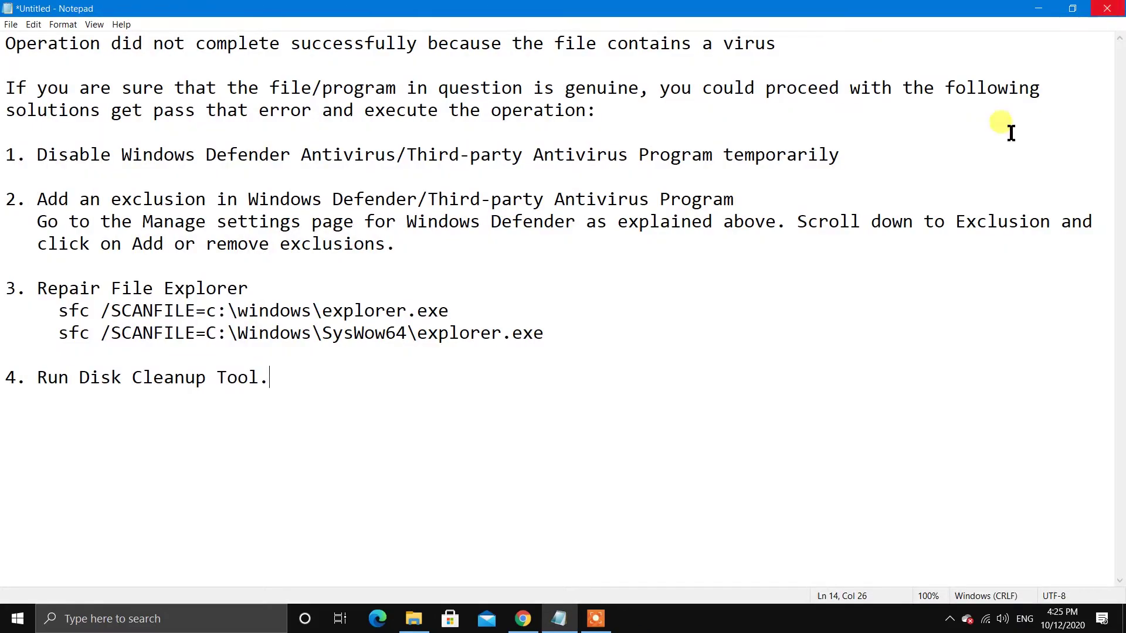
# Reopen Windows Security's Virus & threat protection and check the allowed threats list.
pyautogui.moveTo(36, 209)
pyautogui.mouseDown()
pyautogui.moveTo(548, 214)
pyautogui.moveTo(1005, 253)
pyautogui.mouseUp()
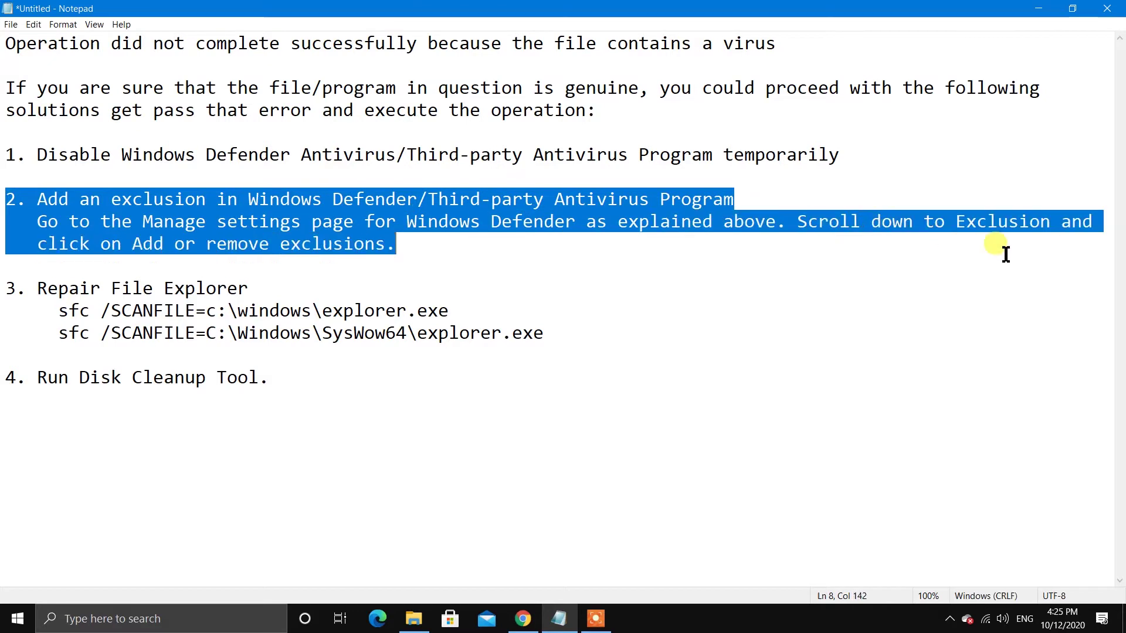
pyautogui.click(480, 256)
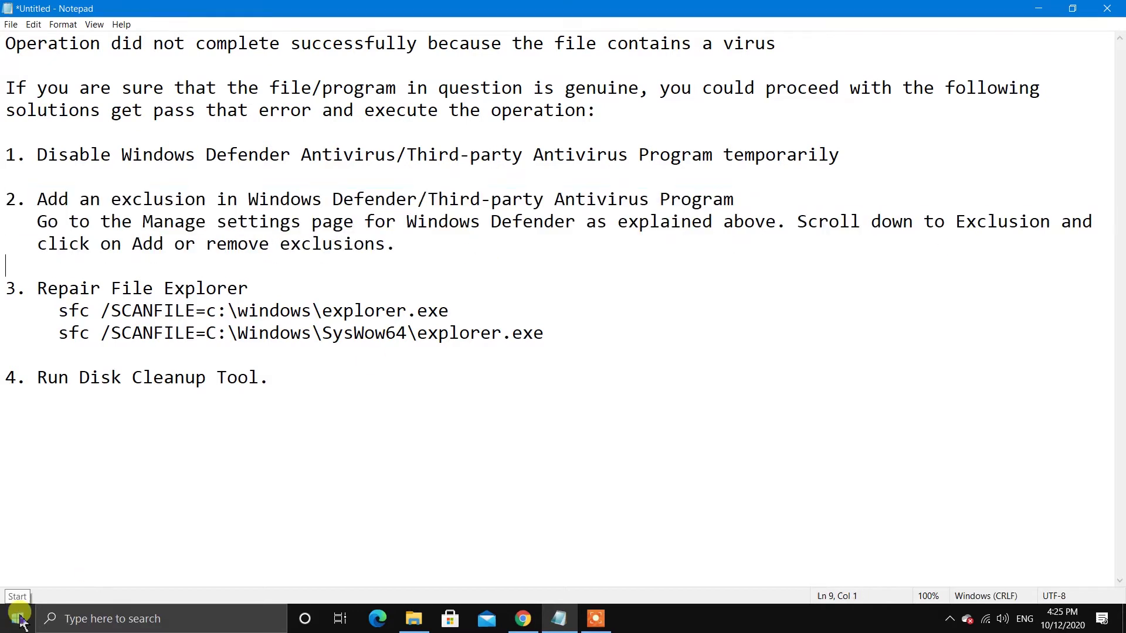
pyautogui.click(19, 619)
pyautogui.write('secu')
pyautogui.press('Return')
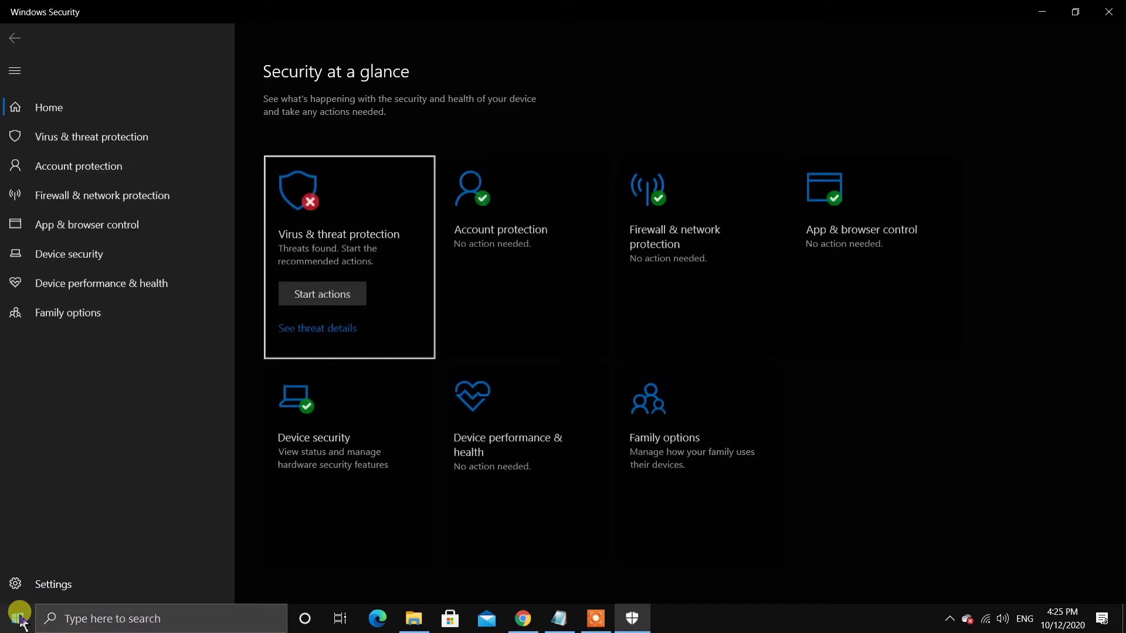
pyautogui.click(334, 246)
pyautogui.scroll(-1, 479, 545)
pyautogui.scroll(-2, 480, 550)
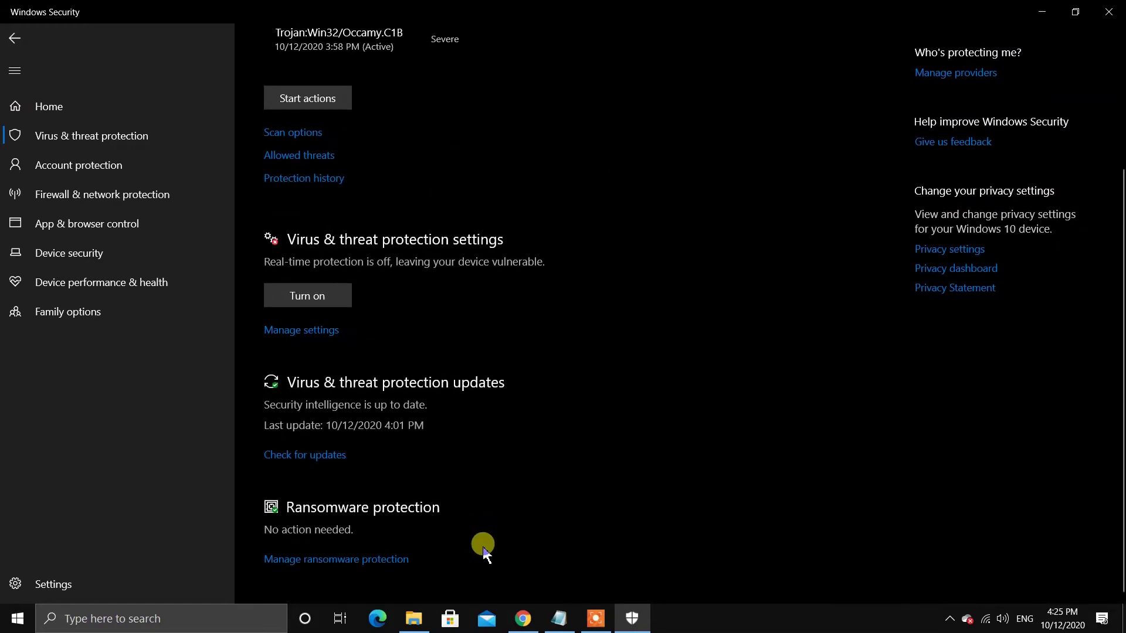
pyautogui.scroll(3, 480, 550)
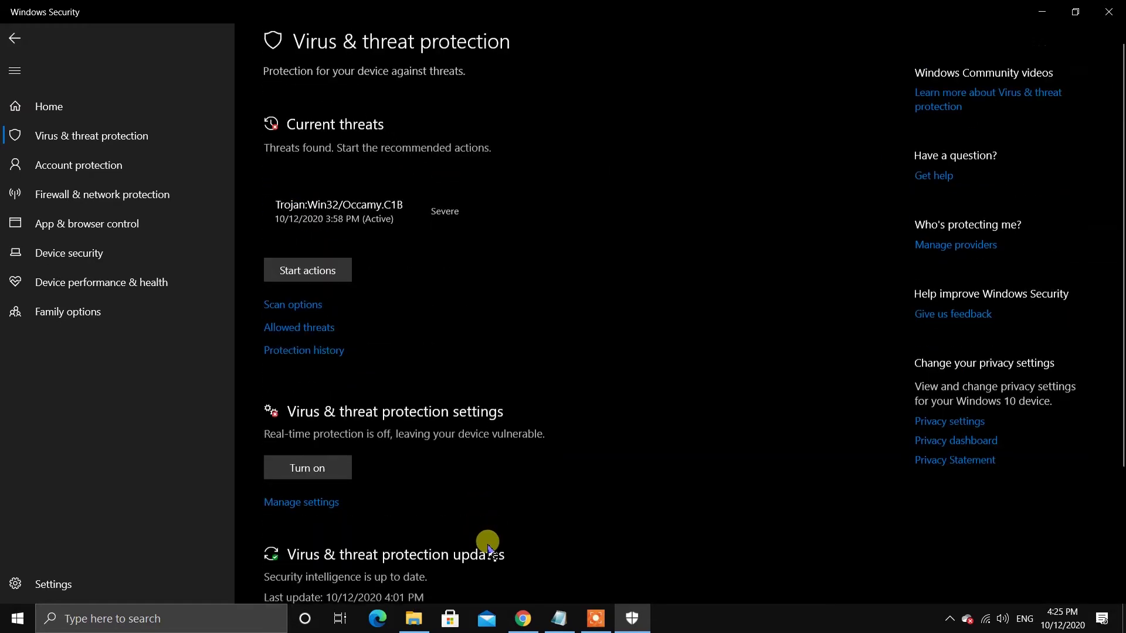
pyautogui.click(306, 335)
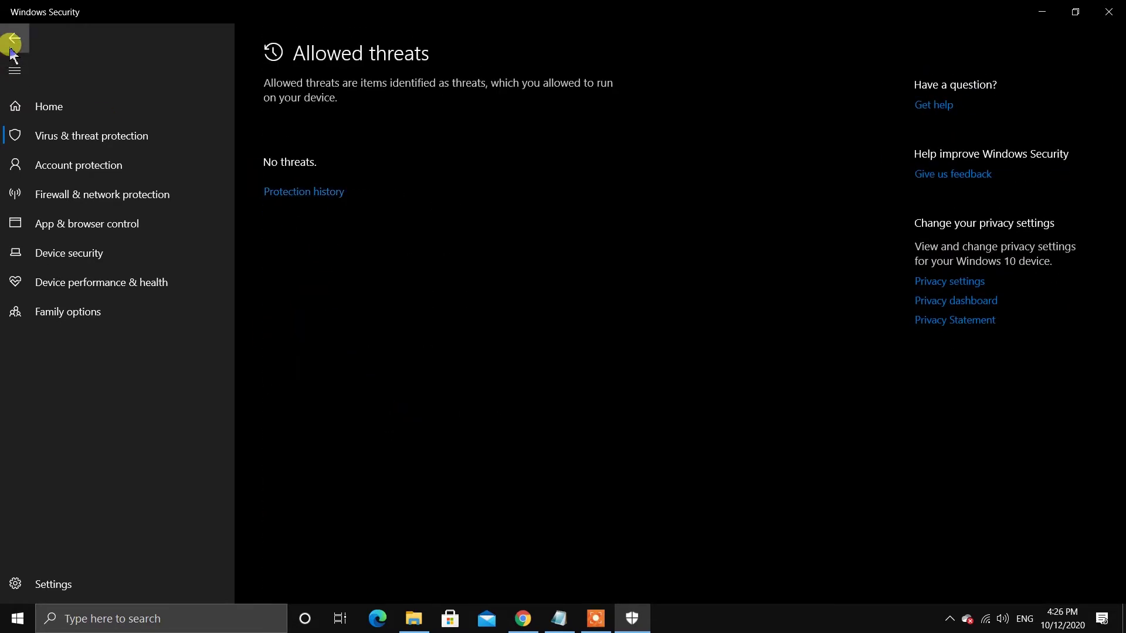
pyautogui.click(12, 42)
pyautogui.scroll(-3, 304, 467)
# View Defender exclusions, start a File exclusion browsing Local Disk (C:), then close Windows Security.
pyautogui.click(303, 343)
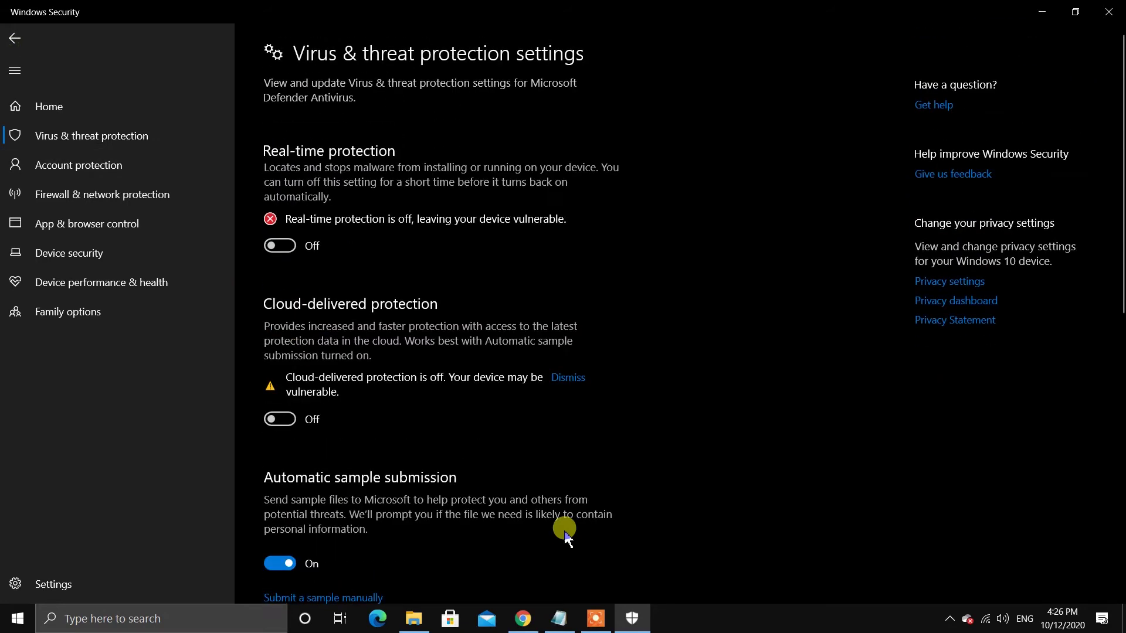
pyautogui.scroll(-1, 564, 533)
pyautogui.scroll(-3, 563, 532)
pyautogui.scroll(-2, 563, 532)
pyautogui.scroll(-1, 564, 541)
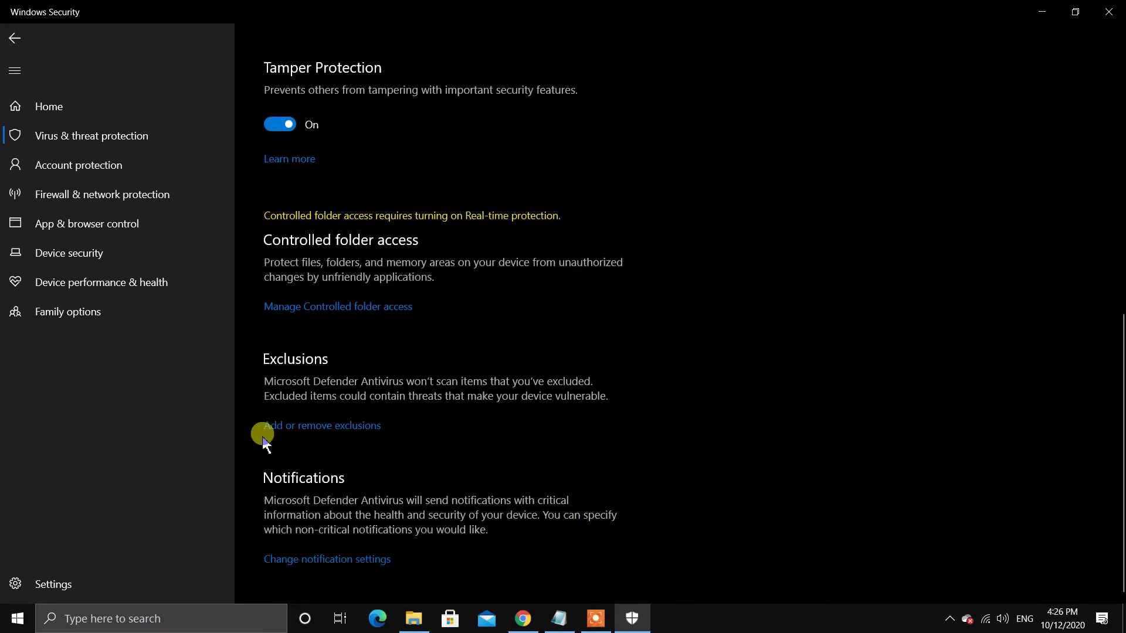
pyautogui.click(349, 431)
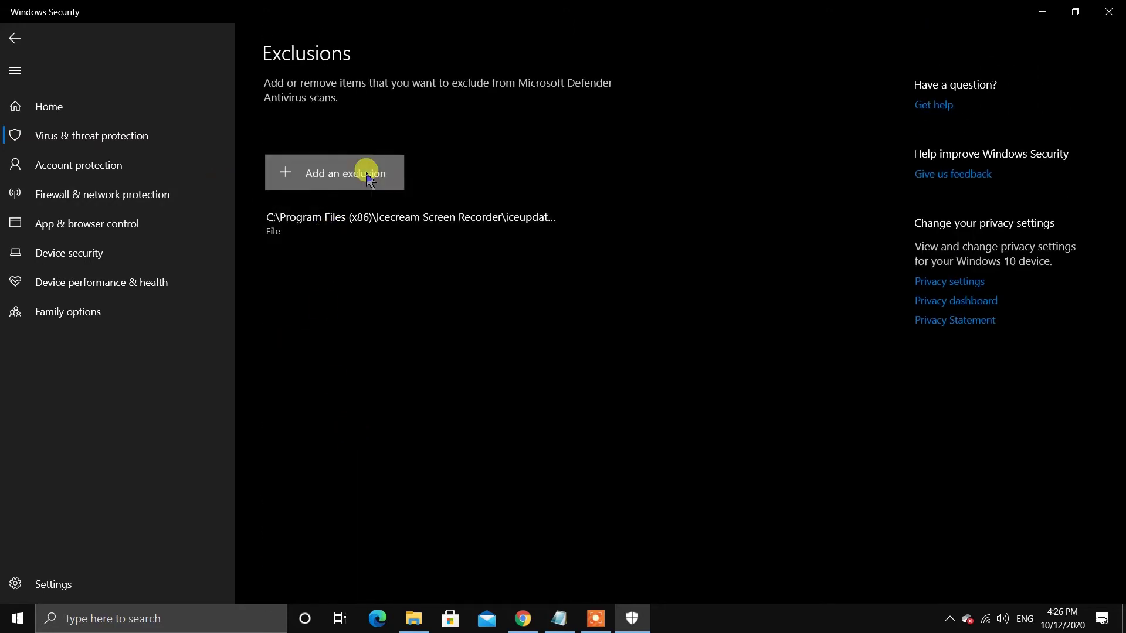
pyautogui.click(368, 179)
pyautogui.click(317, 208)
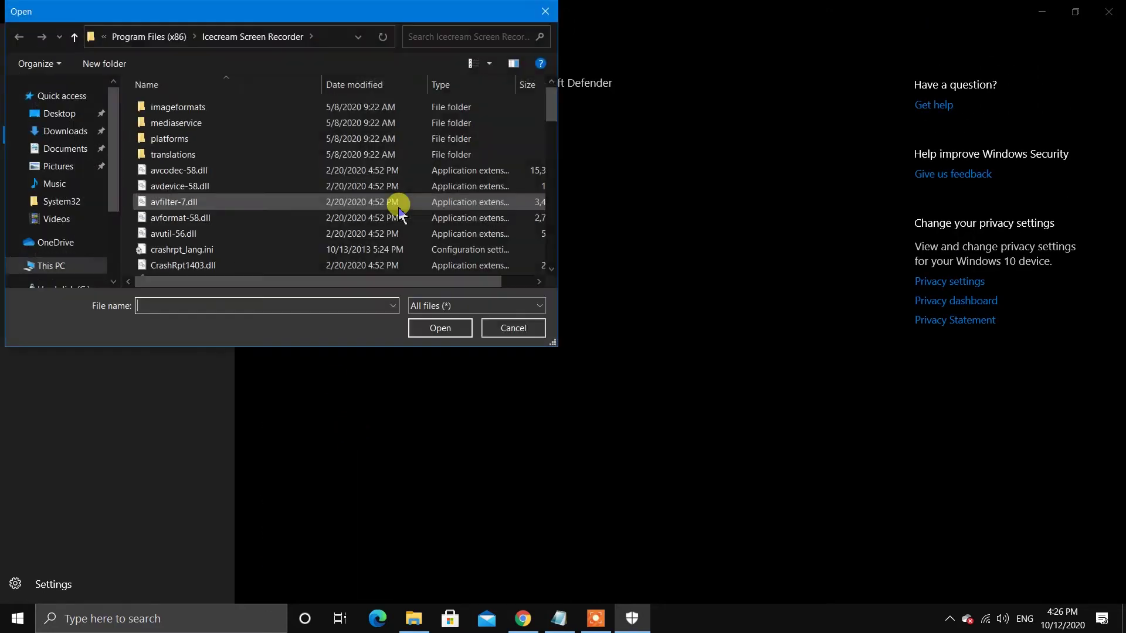
pyautogui.click(85, 265)
pyautogui.doubleClick(211, 259)
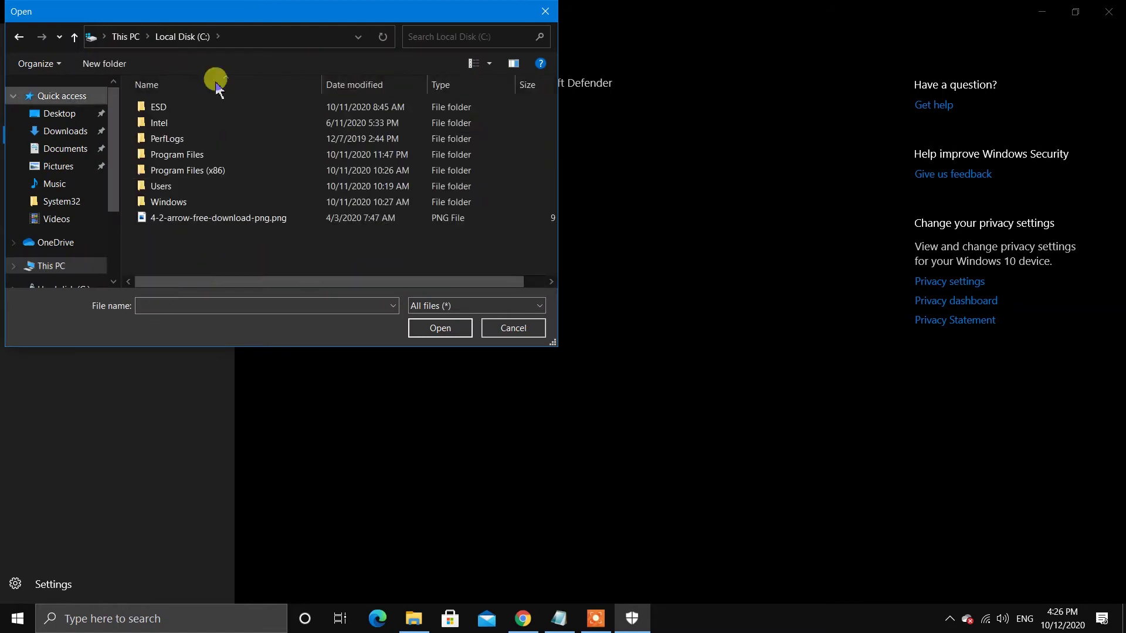
pyautogui.click(545, 13)
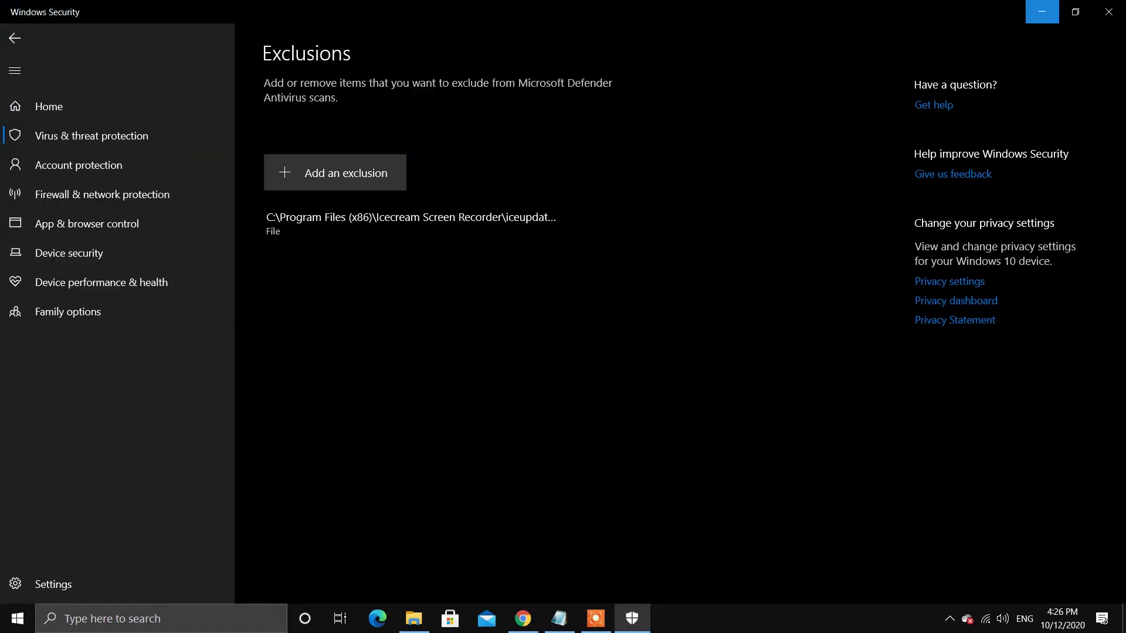
pyautogui.click(1104, 11)
# Highlight the Repair File Explorer step and its two sfc command lines.
pyautogui.moveTo(5, 287); pyautogui.dragTo(537, 343)
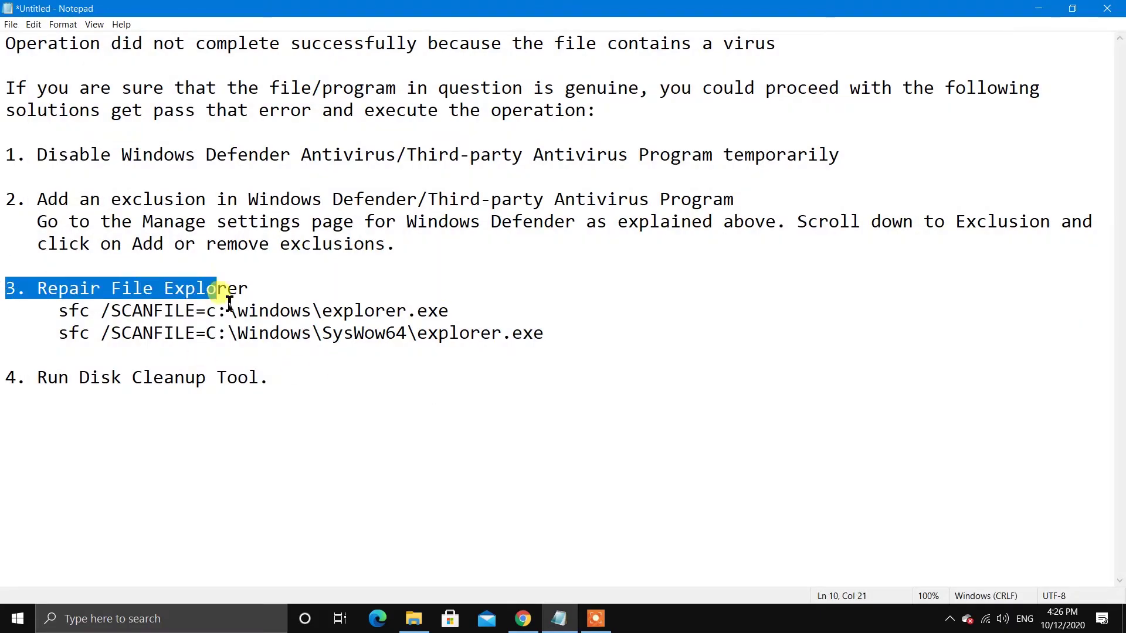
pyautogui.click(38, 301)
pyautogui.moveTo(58, 310); pyautogui.dragTo(214, 314)
pyautogui.moveTo(6, 310); pyautogui.dragTo(515, 346)
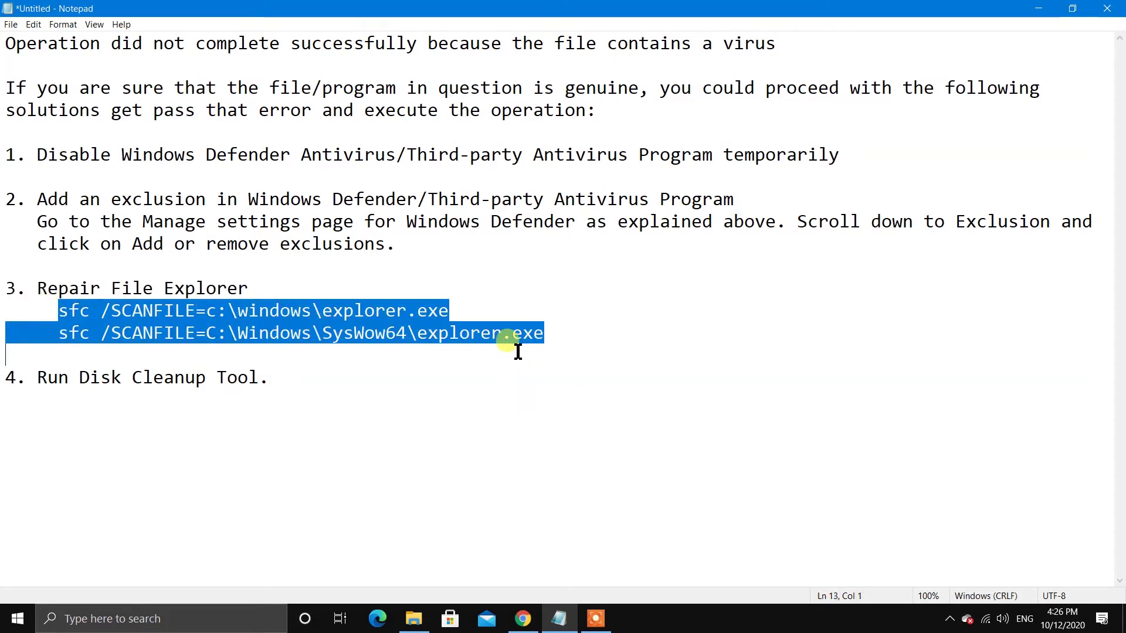
pyautogui.click(41, 323)
# Launch Command Prompt as administrator from the Start menu.
pyautogui.click(16, 618)
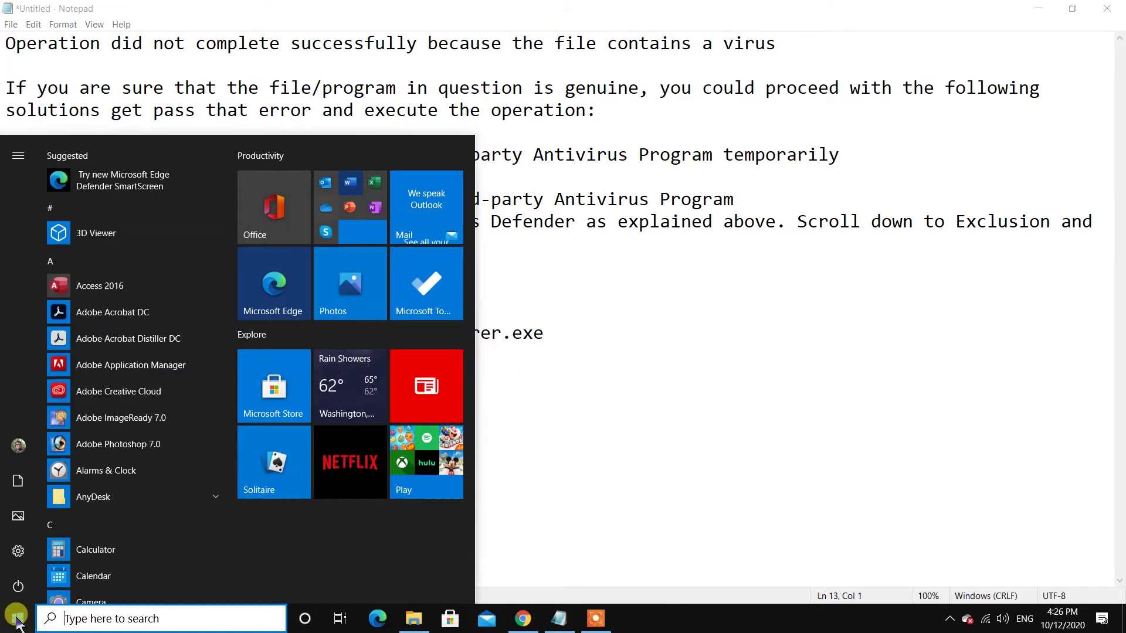
pyautogui.write('cmd')
pyautogui.rightClick(155, 217)
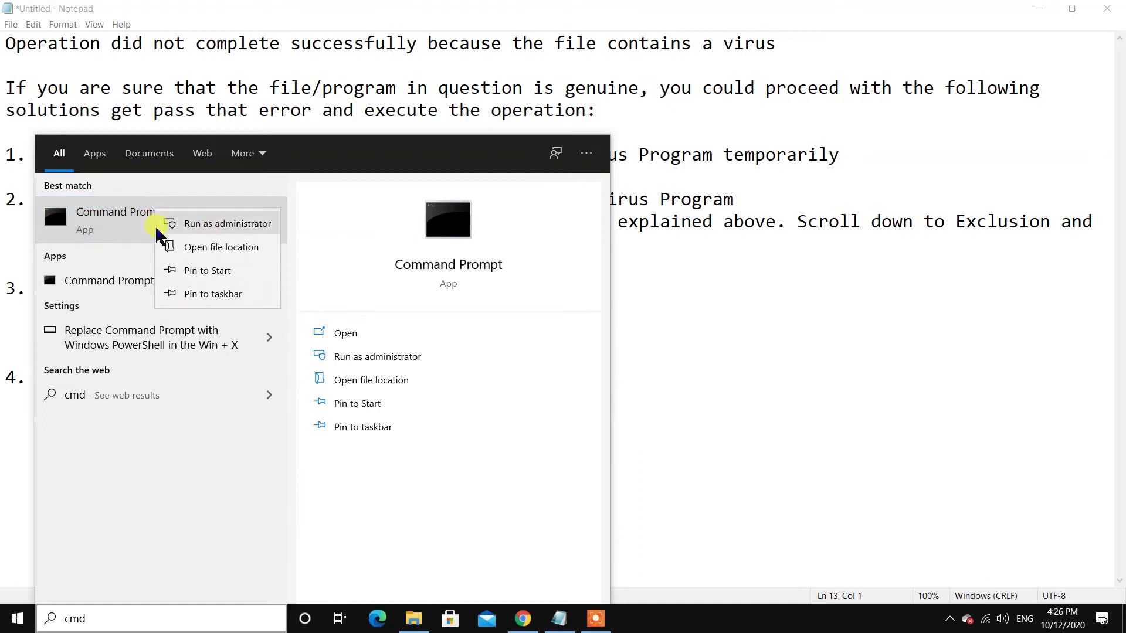
pyautogui.click(240, 233)
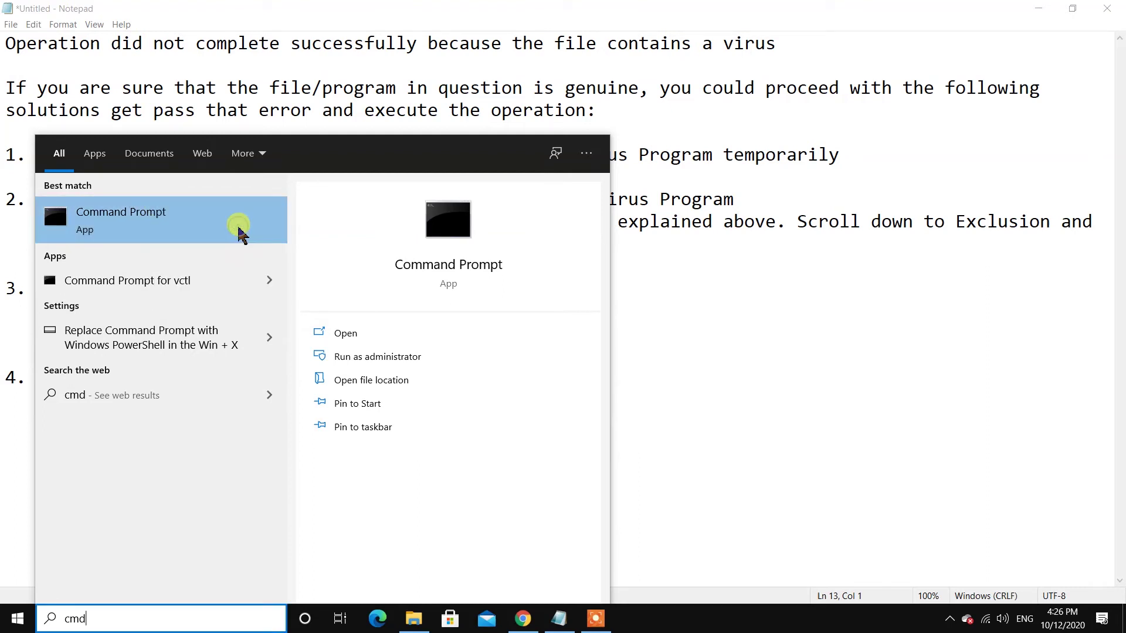
# Copy the first sfc /SCANFILE command from the notes into the admin console.
pyautogui.click(472, 113)
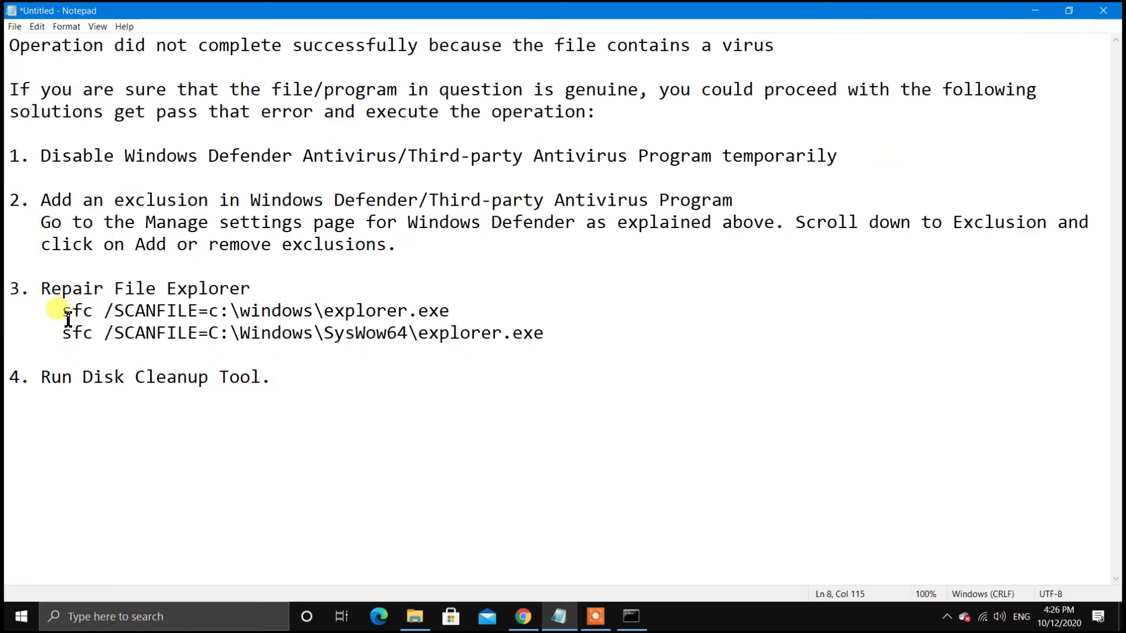
pyautogui.moveTo(63, 310); pyautogui.dragTo(388, 311)
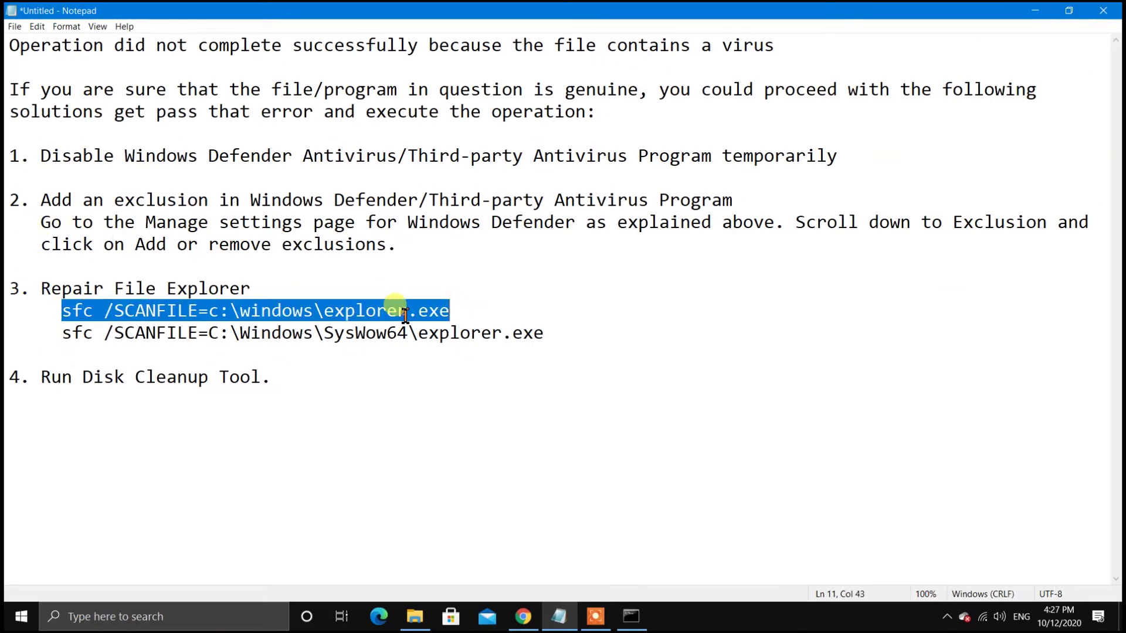
pyautogui.rightClick(405, 314)
pyautogui.click(434, 354)
pyautogui.click(631, 616)
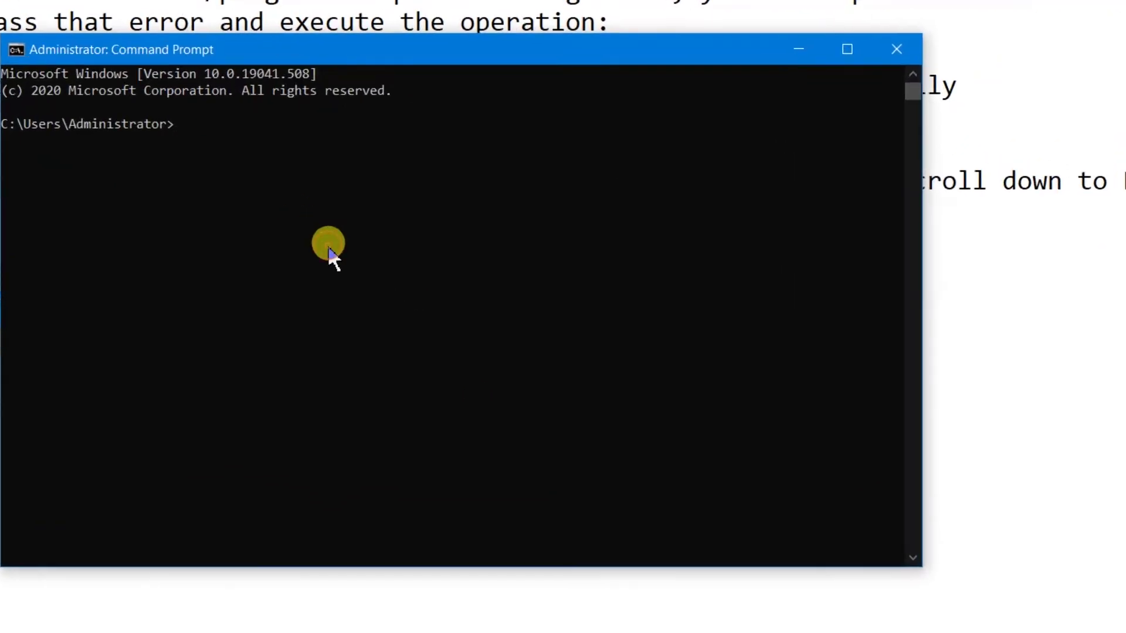
pyautogui.click(289, 164)
pyautogui.press('Return')
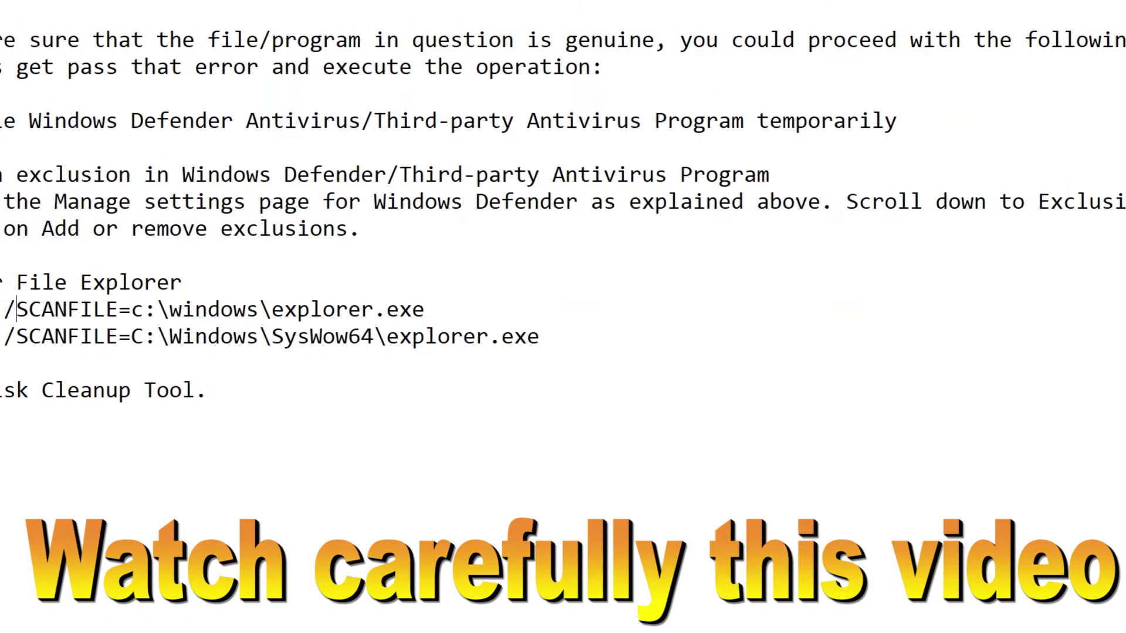
# Copy the first sfc command again, paste it and run the explorer.exe scan.
pyautogui.moveTo(63, 311); pyautogui.dragTo(455, 313)
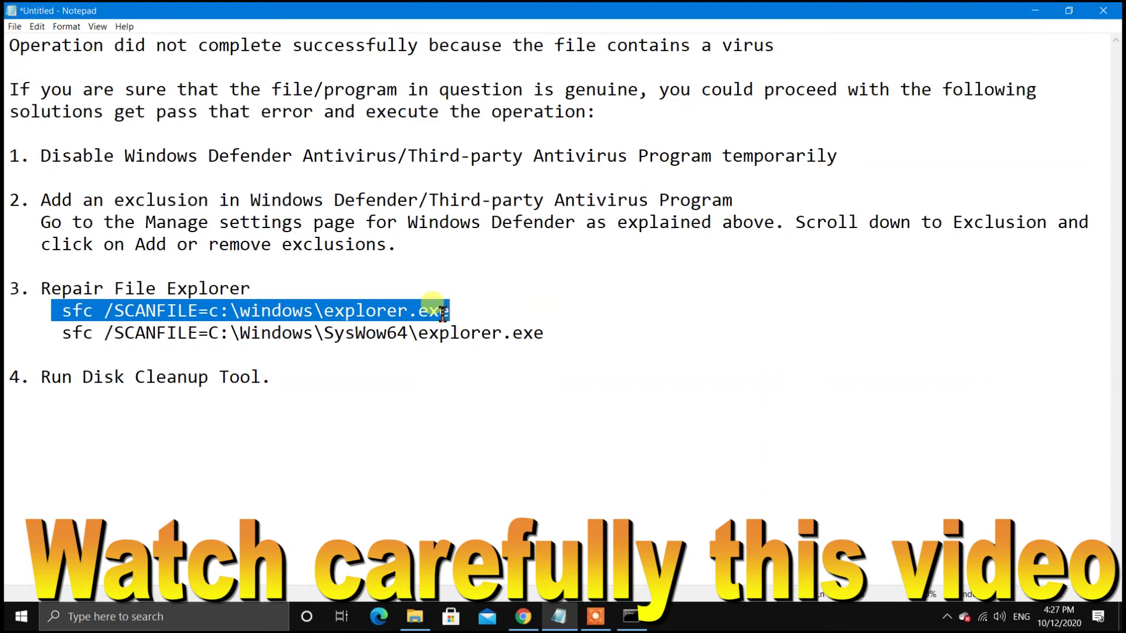
pyautogui.rightClick(444, 312)
pyautogui.click(465, 356)
pyautogui.click(630, 616)
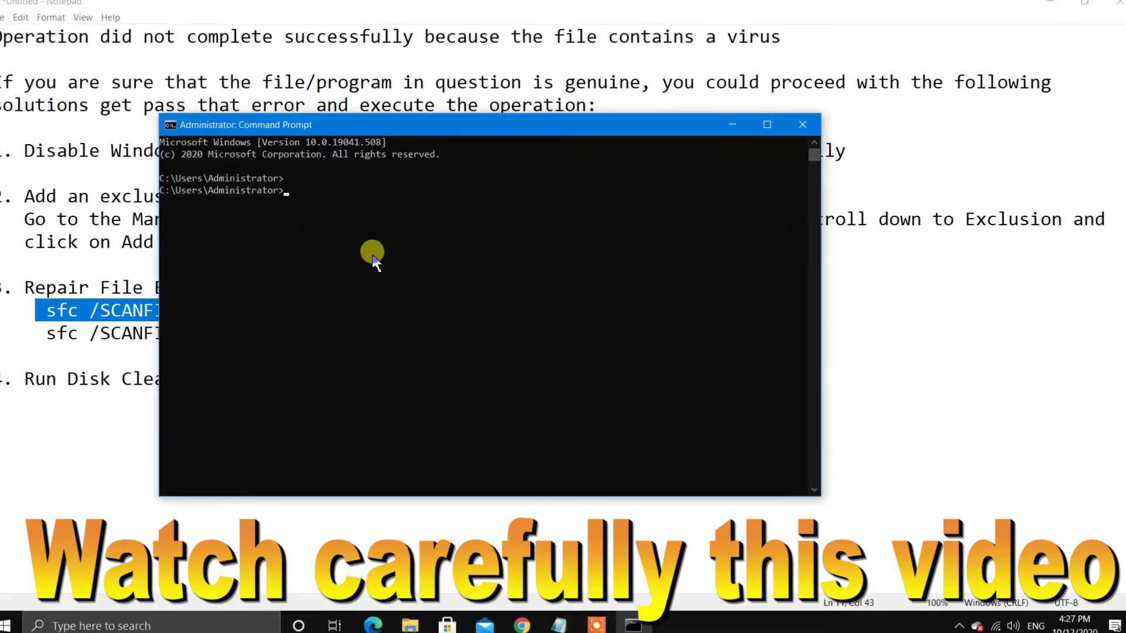
pyautogui.rightClick(244, 188)
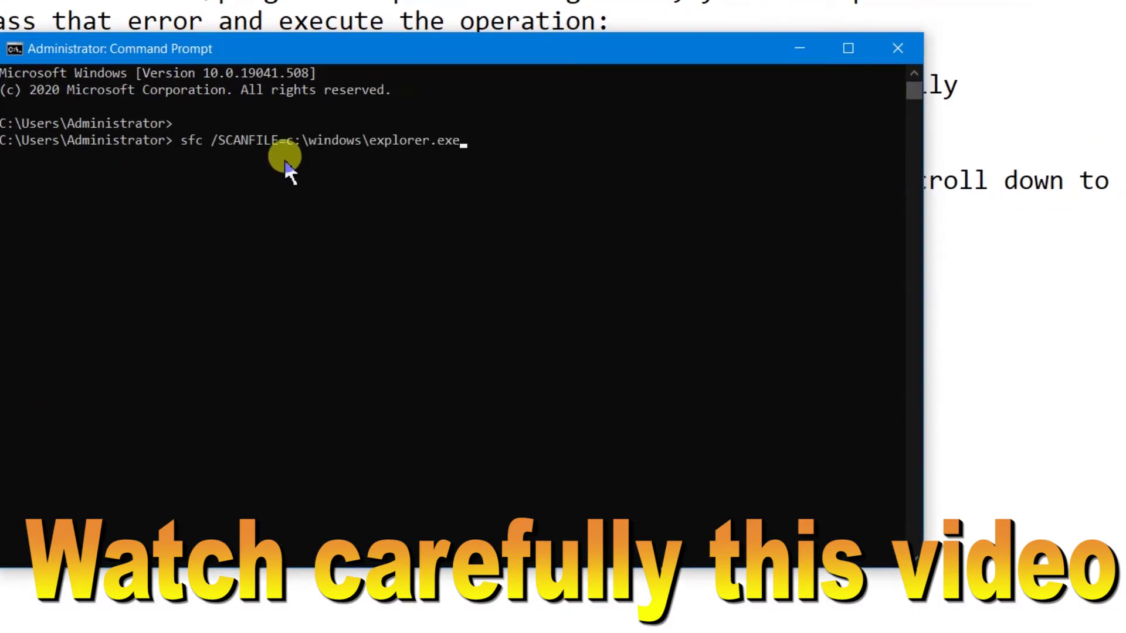
pyautogui.press('Return')
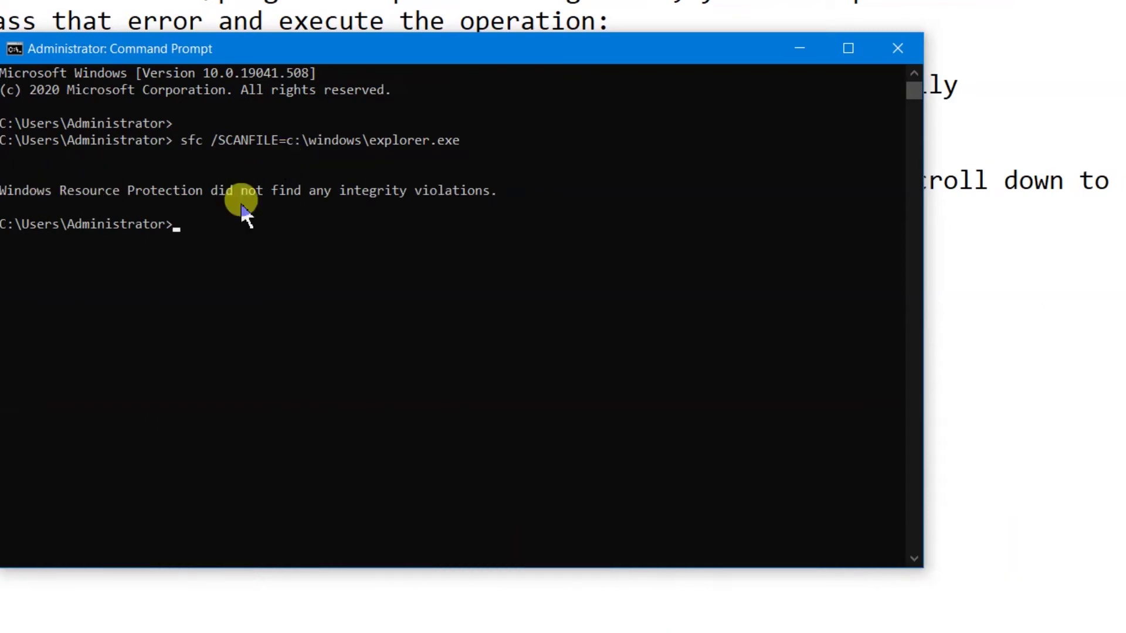
# Re-paste the explorer.exe sfc command, remove its stray leading space, and rerun it.
pyautogui.rightClick(349, 262)
pyautogui.rightClick(349, 262)
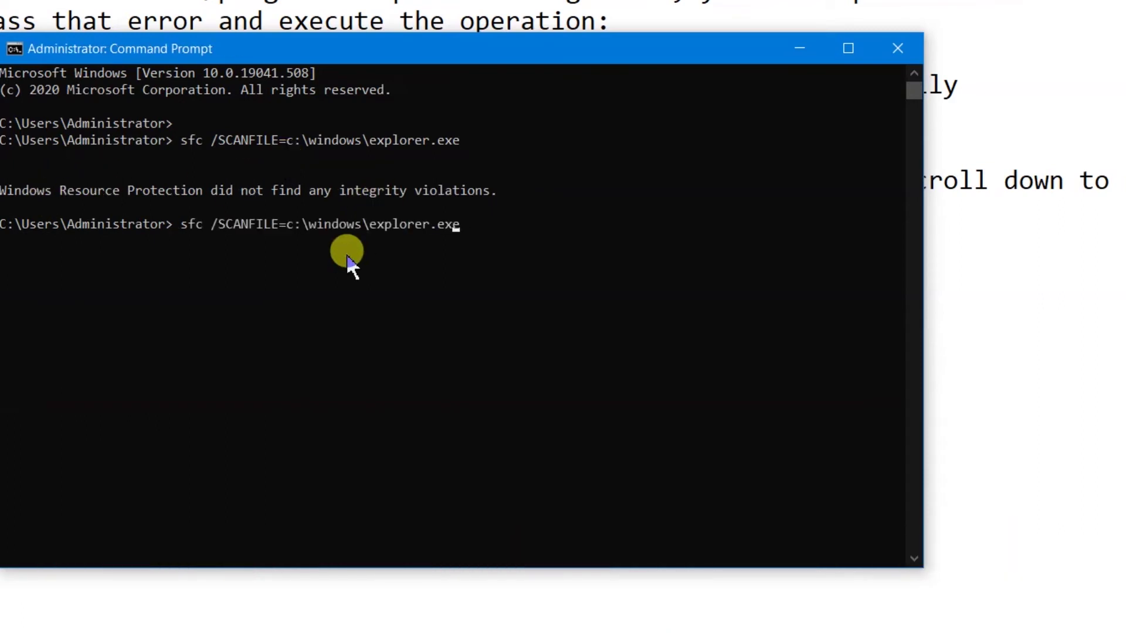
pyautogui.press('Left')
pyautogui.press('Left')
pyautogui.press('Left')
pyautogui.press('Left')
pyautogui.press('Left')
pyautogui.press('Left')
pyautogui.press('BackSpace')
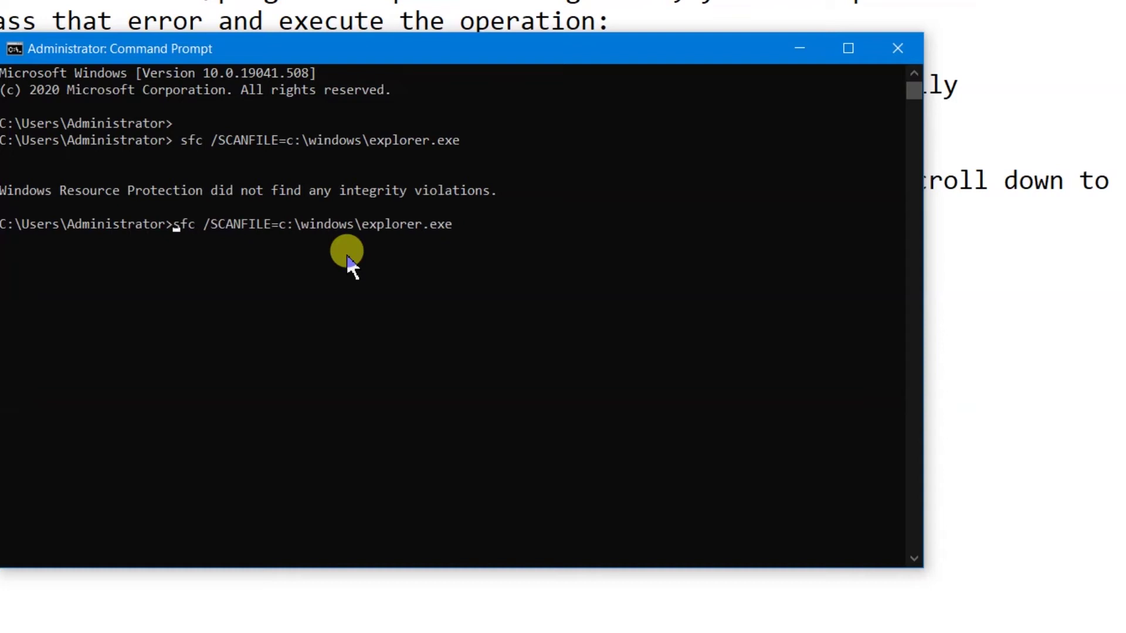
pyautogui.press('Right')
pyautogui.press('Right')
pyautogui.press('Right')
pyautogui.press('Right')
pyautogui.press('Right')
pyautogui.press('Right')
pyautogui.press('Right')
pyautogui.press('Return')
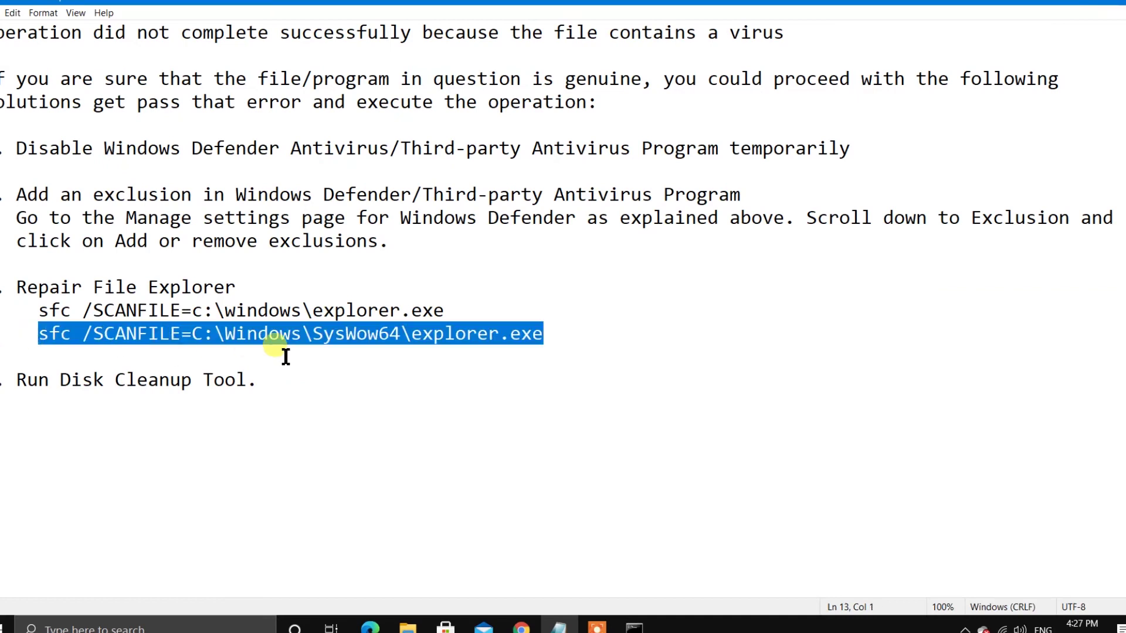
# Copy the SysWow64 explorer.exe sfc command from the notes and run it.
pyautogui.rightClick(434, 355)
pyautogui.click(448, 378)
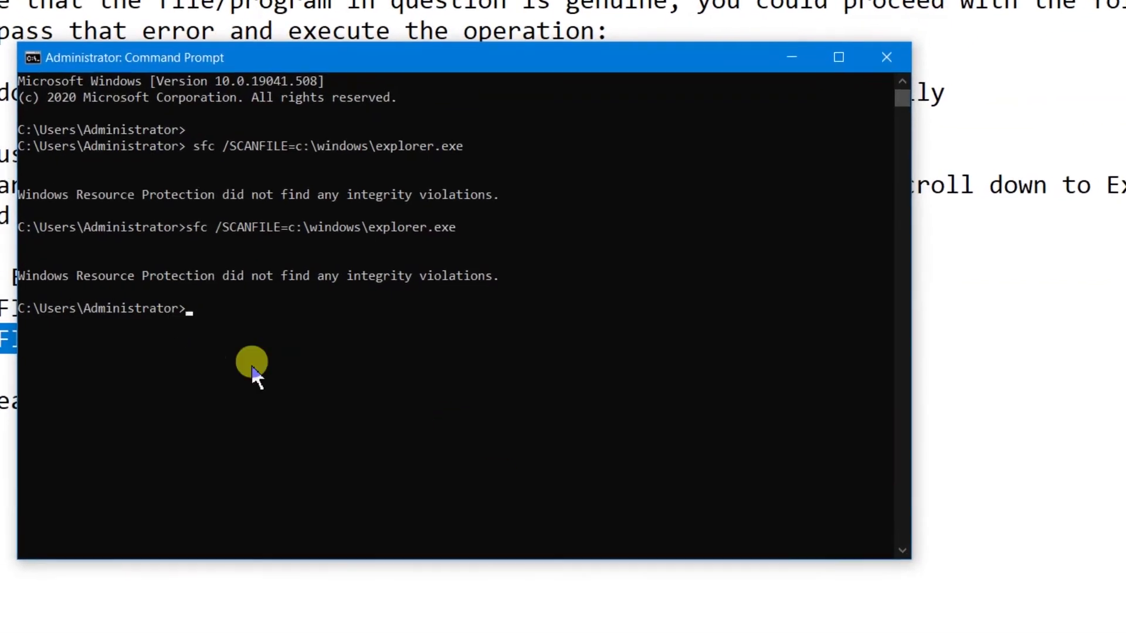
pyautogui.click(315, 335)
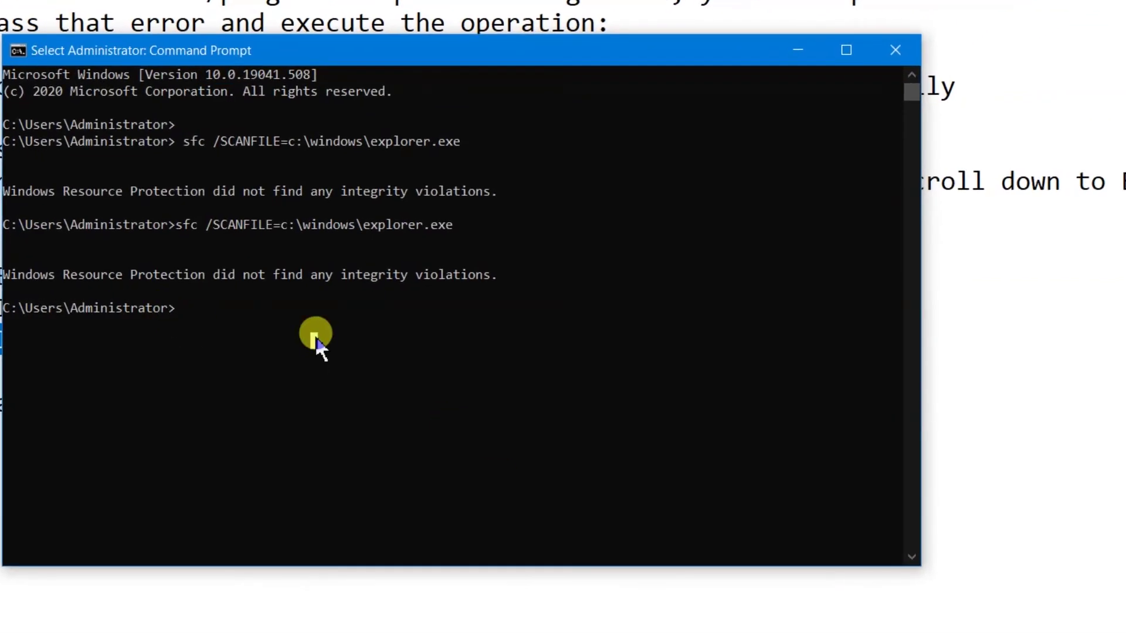
pyautogui.click(261, 611)
pyautogui.moveTo(1, 340); pyautogui.dragTo(466, 360)
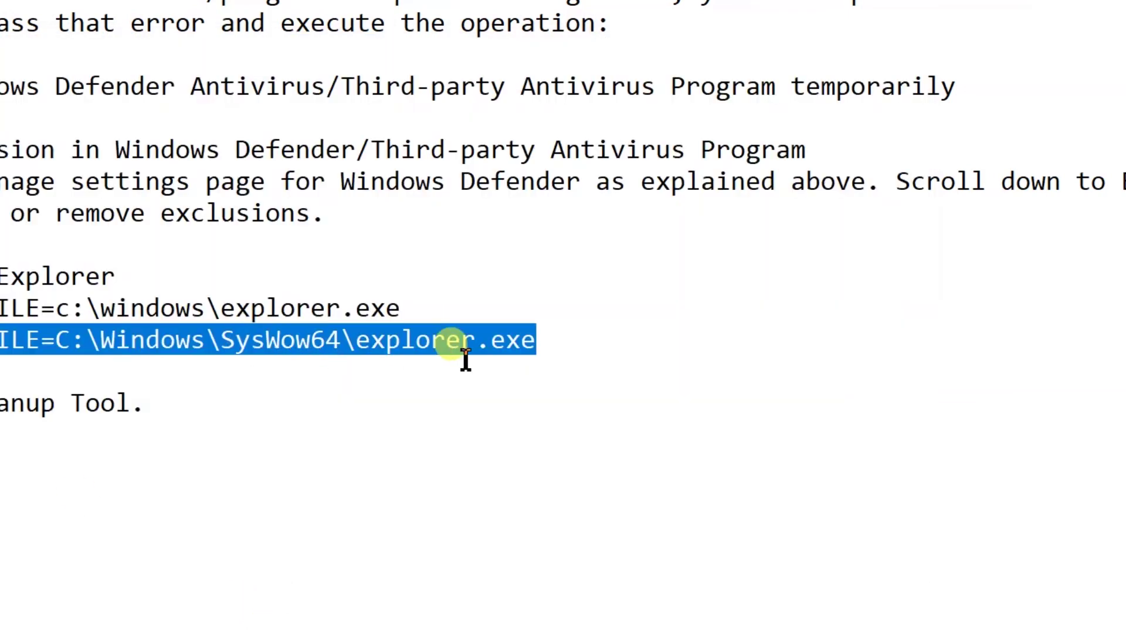
pyautogui.rightClick(486, 338)
pyautogui.click(516, 397)
pyautogui.click(470, 623)
pyautogui.rightClick(201, 316)
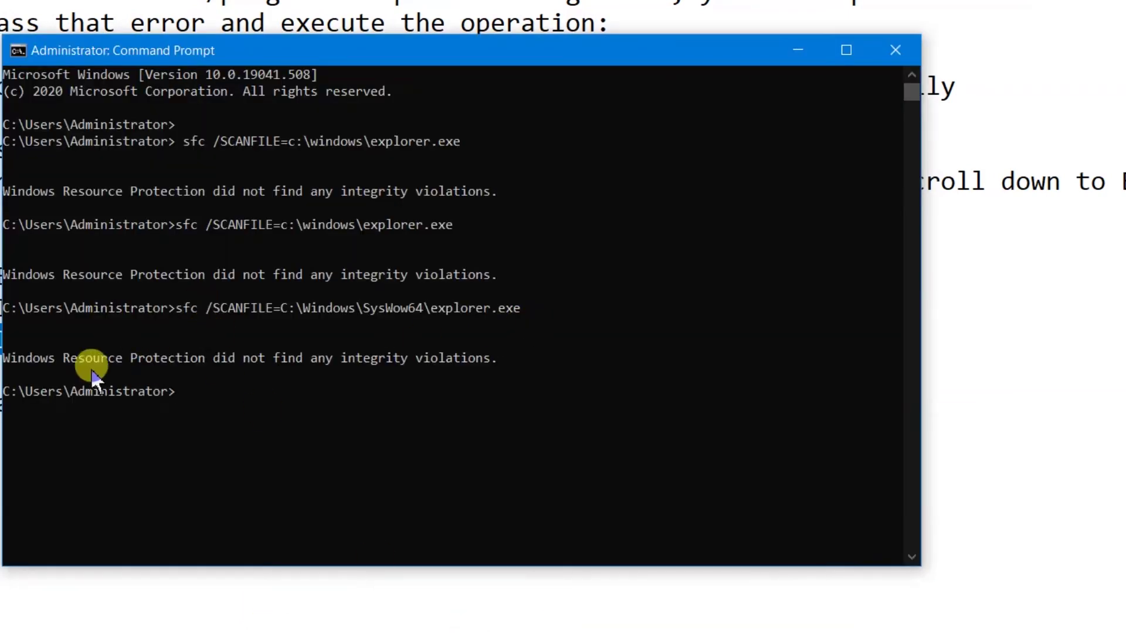
pyautogui.click(289, 357)
pyautogui.click(486, 358)
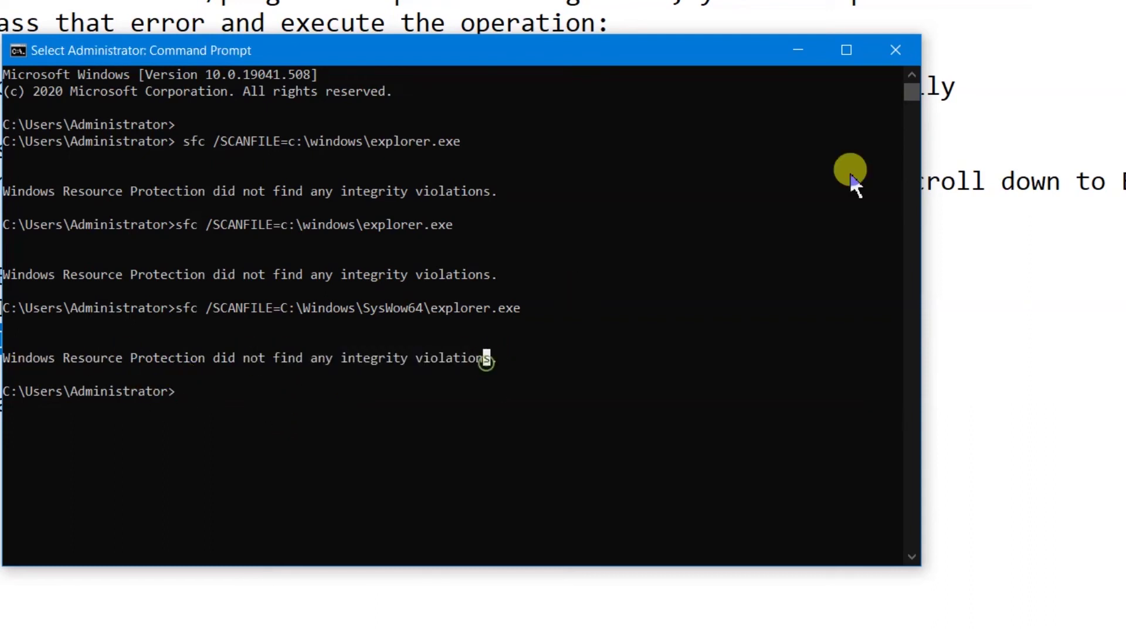
# Recall earlier scan commands with the Up arrow, then close Command Prompt.
pyautogui.press('Escape')
pyautogui.press('Up')
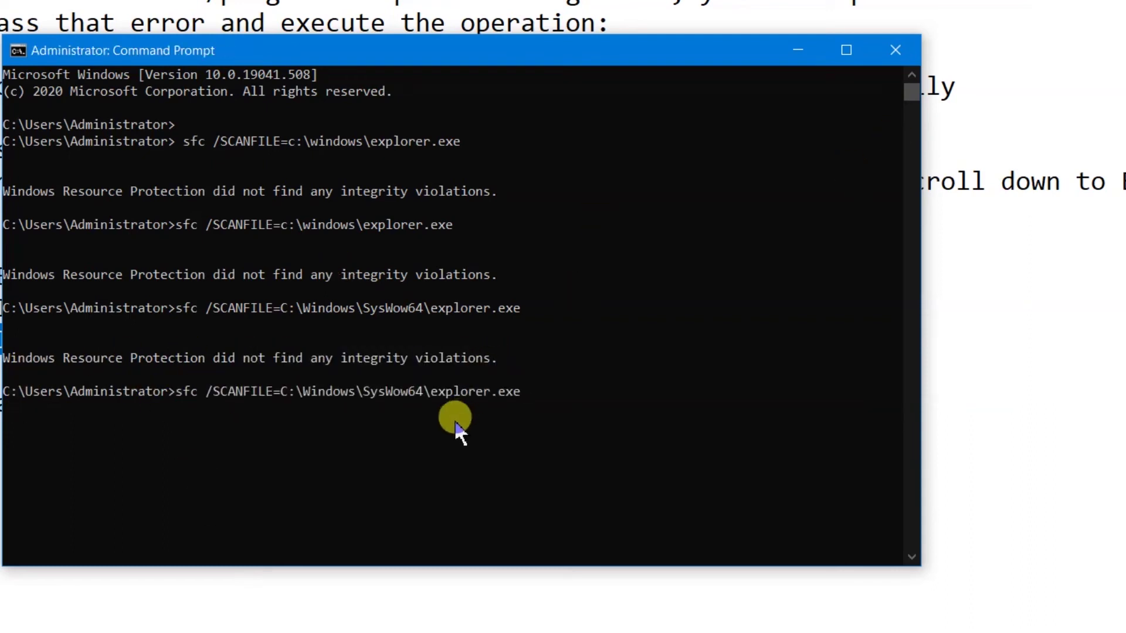
pyautogui.press('Up')
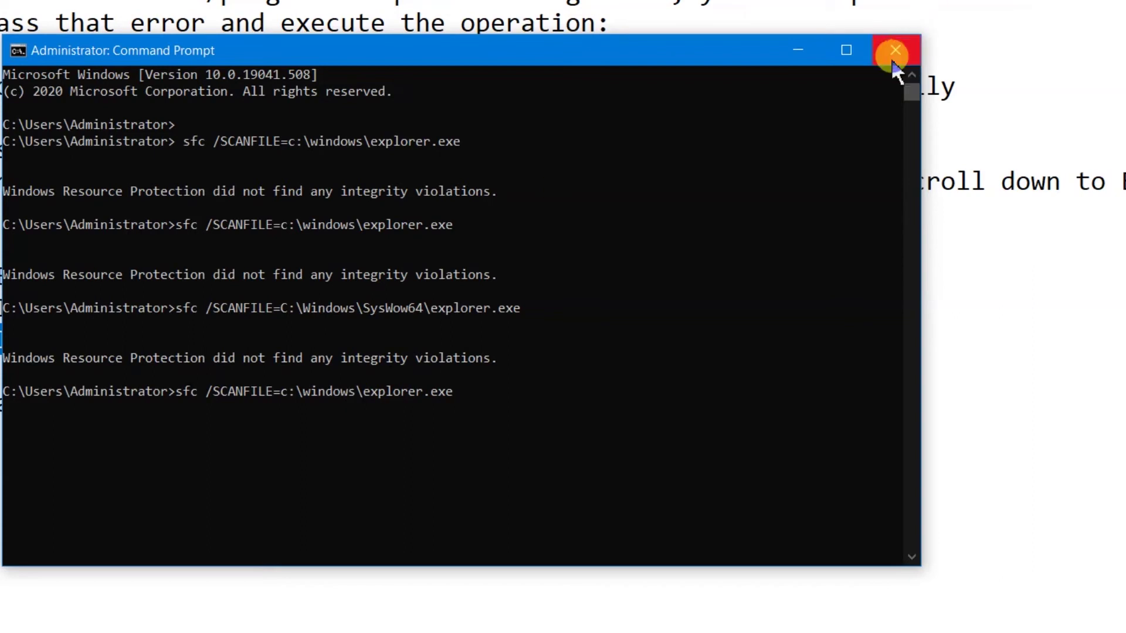
pyautogui.click(895, 53)
pyautogui.click(427, 431)
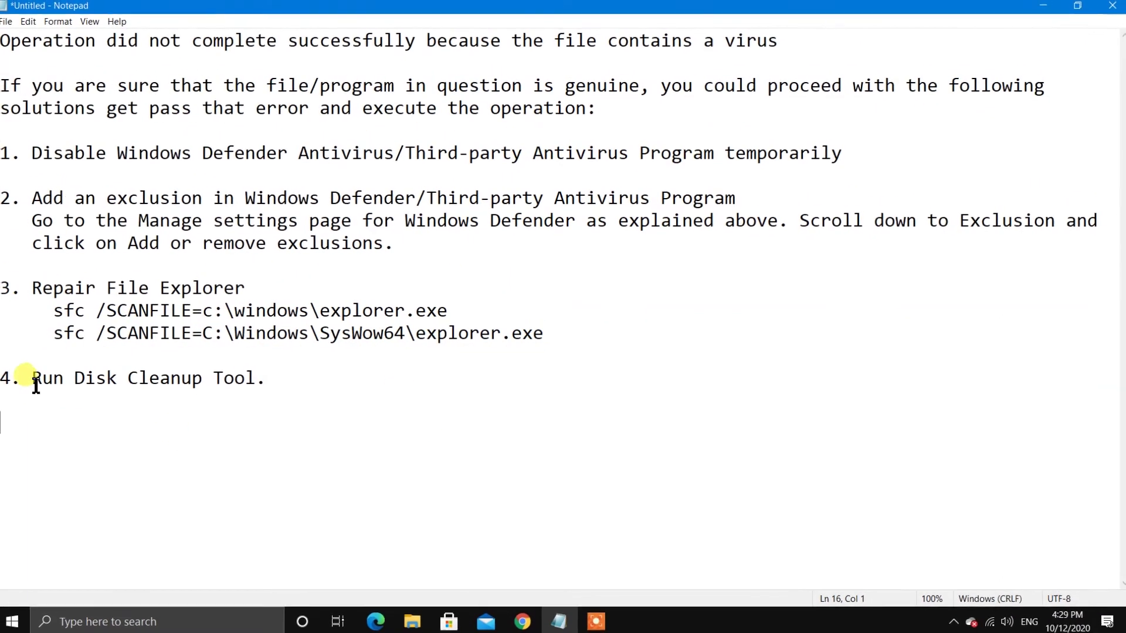
# Highlight the step 4 Run Disk Cleanup line in the notes.
pyautogui.moveTo(35, 377); pyautogui.dragTo(276, 385)
pyautogui.click(258, 419)
pyautogui.moveTo(4, 378); pyautogui.dragTo(197, 389)
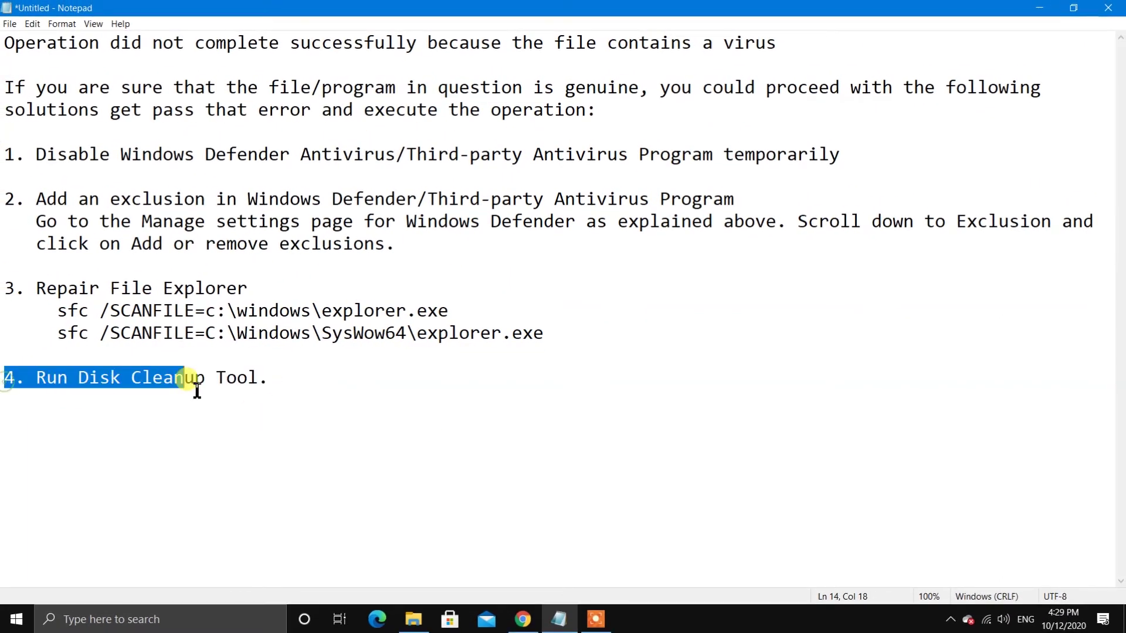
pyautogui.click(257, 418)
# Launch Disk Cleanup as administrator and confirm drive C:.
pyautogui.click(67, 619)
pyautogui.write('disk')
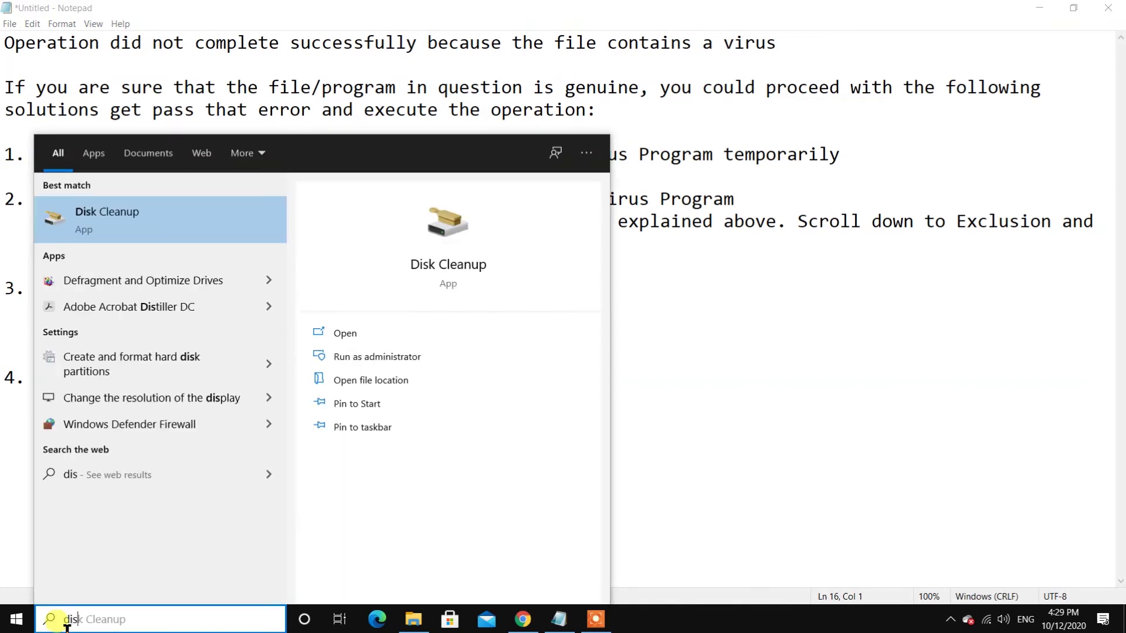
pyautogui.rightClick(189, 220)
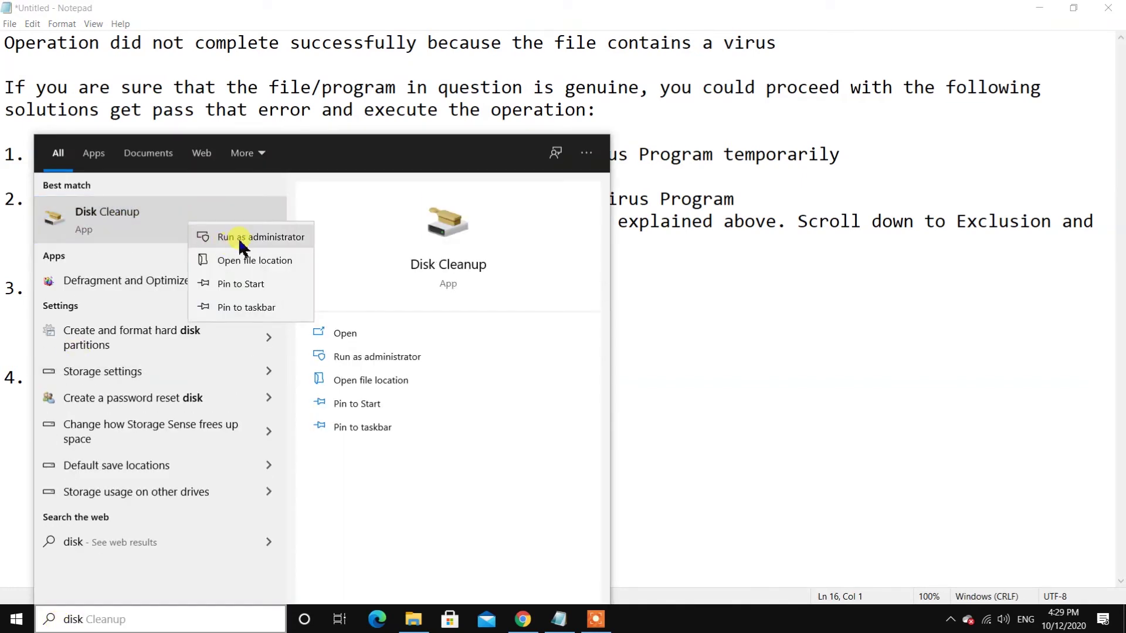
pyautogui.click(240, 245)
pyautogui.click(608, 277)
pyautogui.click(545, 334)
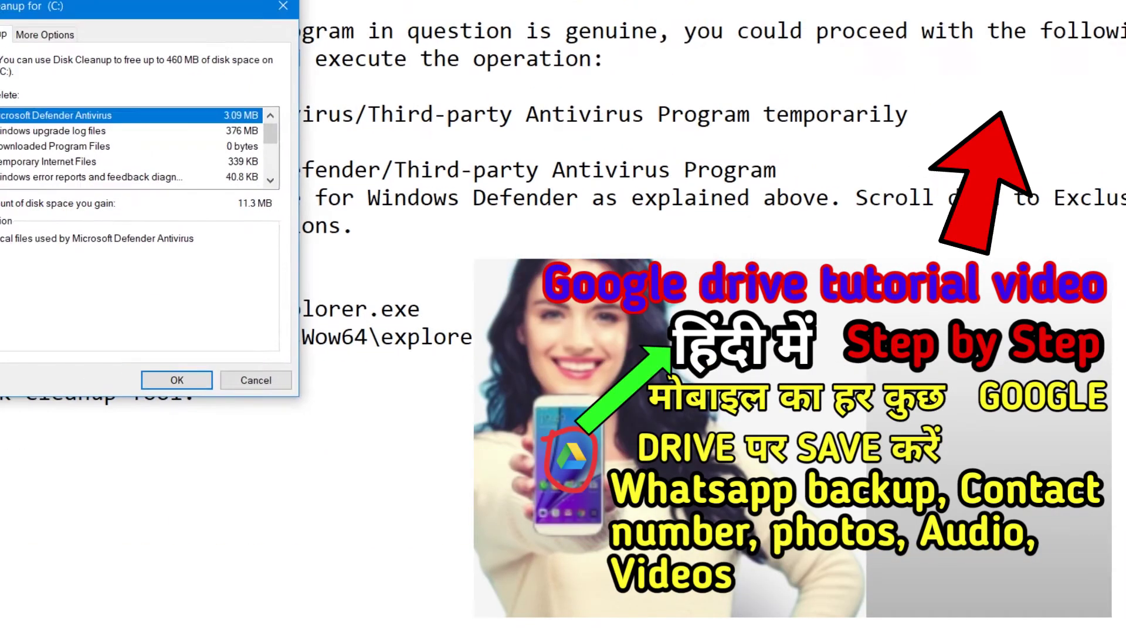
pyautogui.scroll(-1, 30, 193)
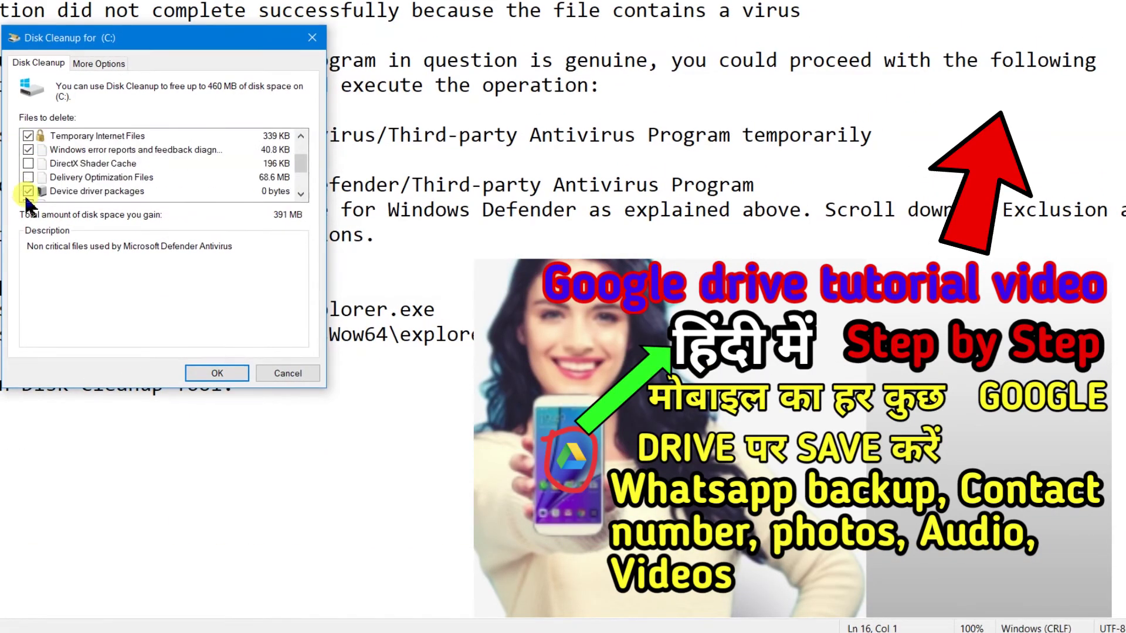
pyautogui.scroll(-1, 31, 168)
# Tick Language Resource Files, Recycle Bin and Temporary files, and permanently delete them.
pyautogui.click(28, 164)
pyautogui.click(28, 177)
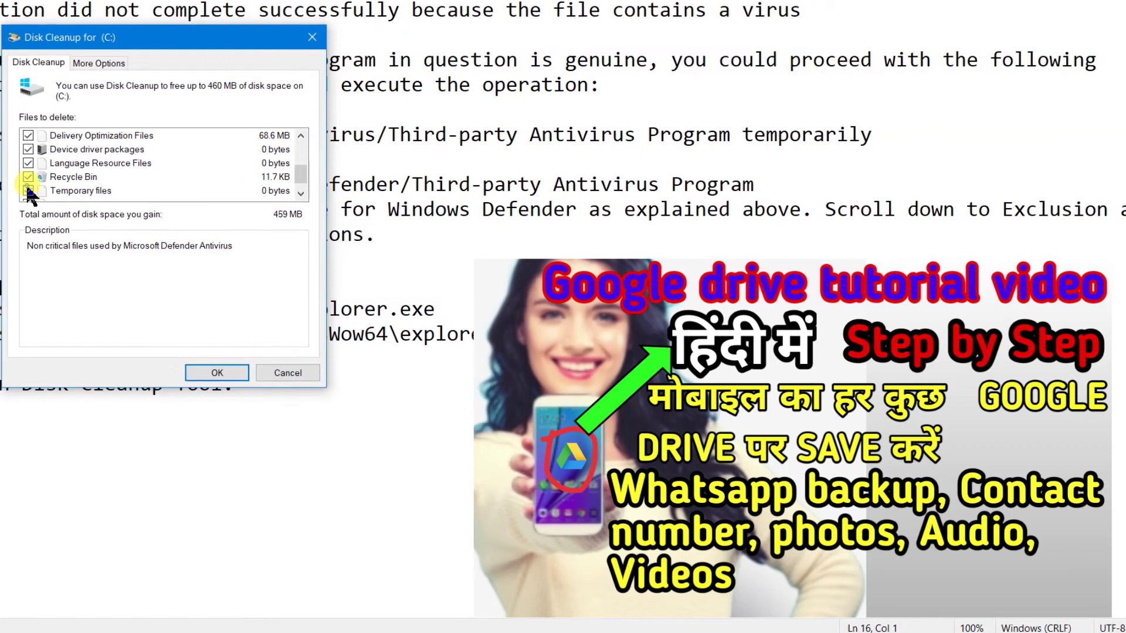
pyautogui.click(29, 190)
pyautogui.scroll(2, 29, 195)
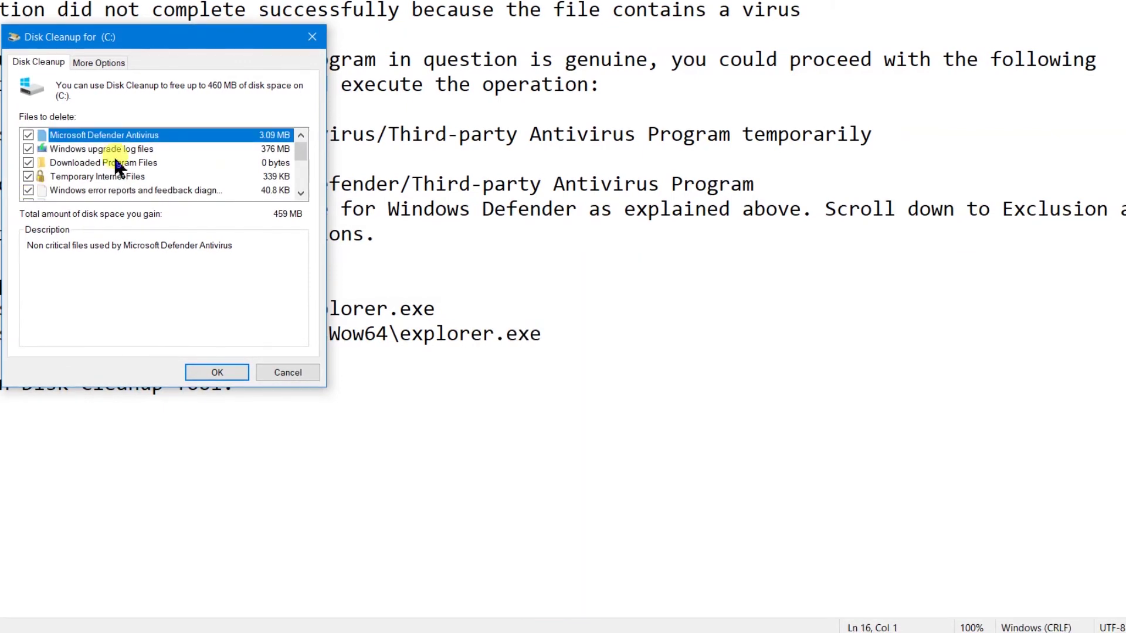
pyautogui.moveTo(305, 164); pyautogui.dragTo(302, 167)
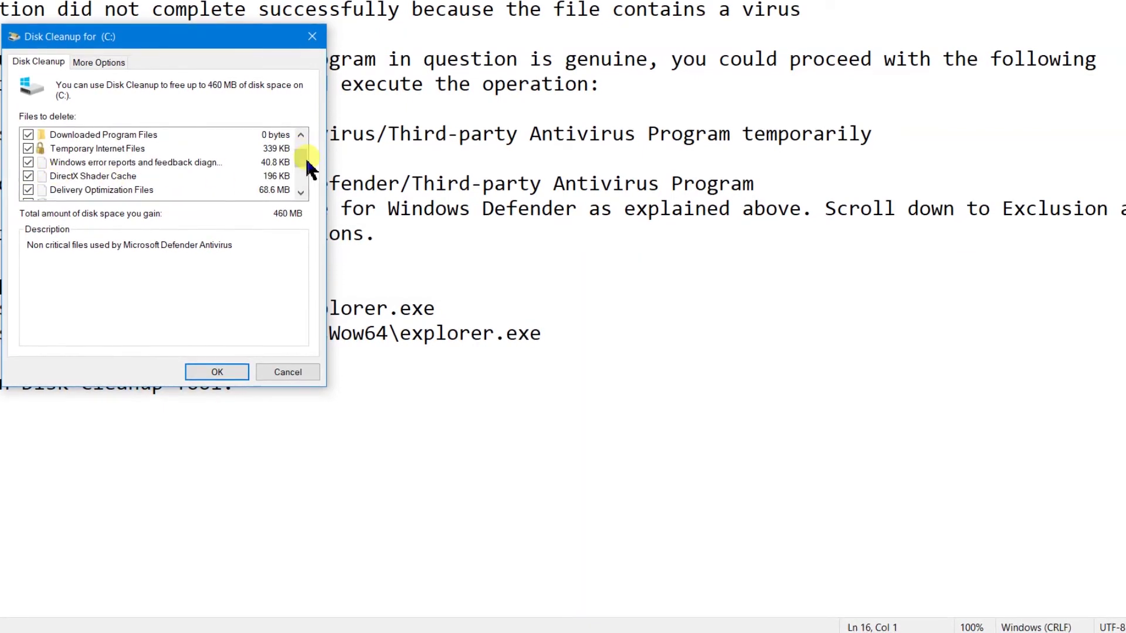
pyautogui.moveTo(308, 167); pyautogui.dragTo(234, 349)
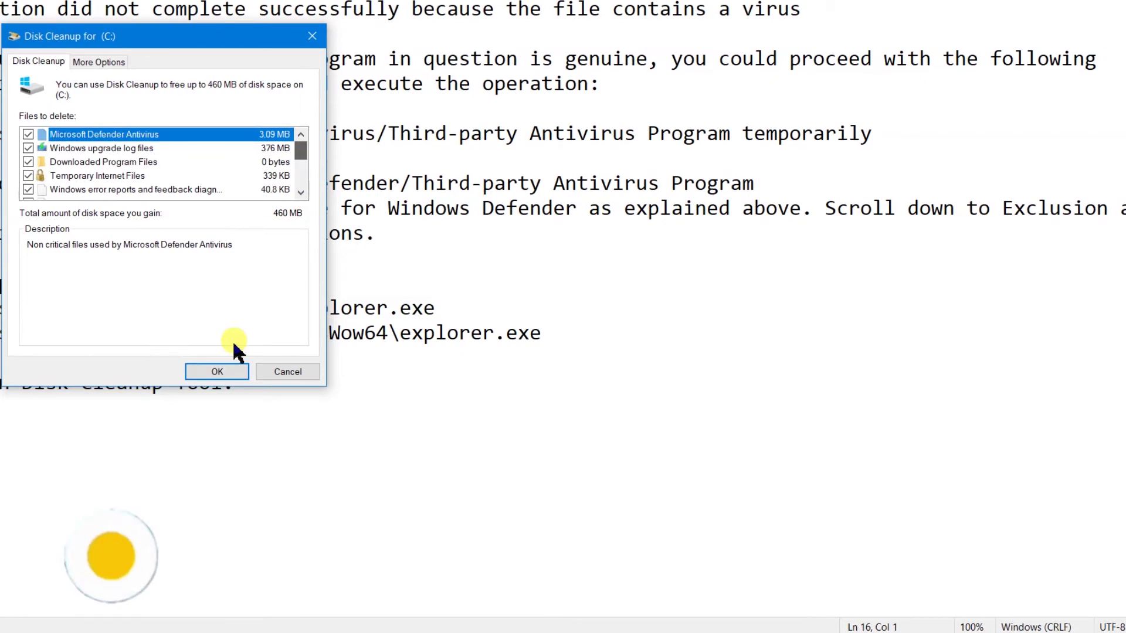
pyautogui.click(222, 371)
pyautogui.click(602, 317)
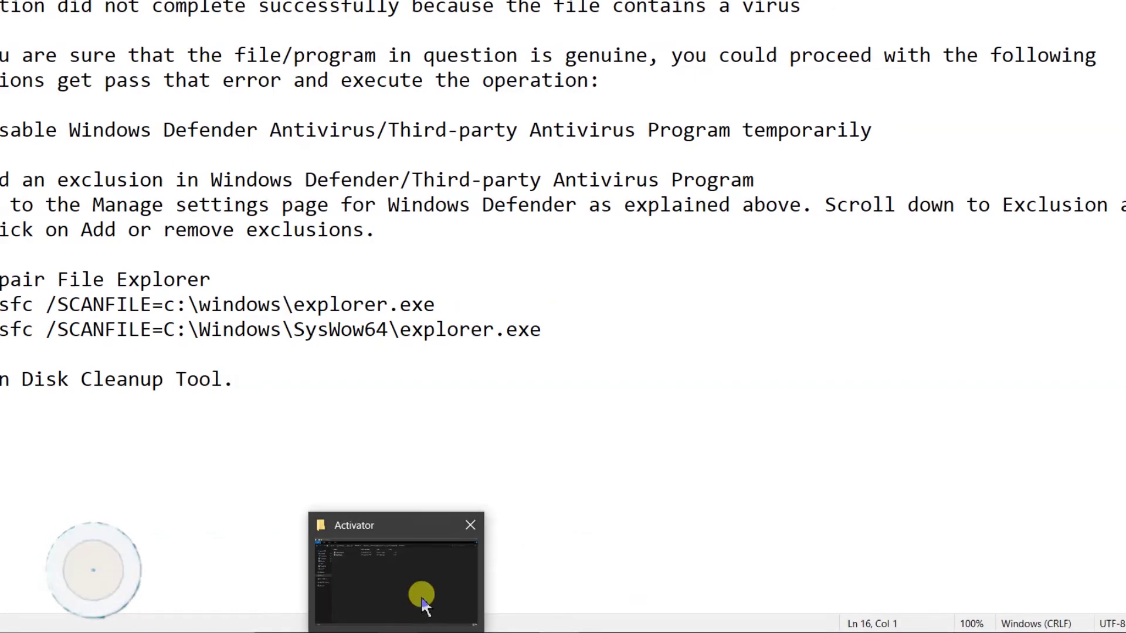
pyautogui.click(419, 595)
# Permanently delete the old Activator folder from the parent directory.
pyautogui.hotkey('alt', 'Up')
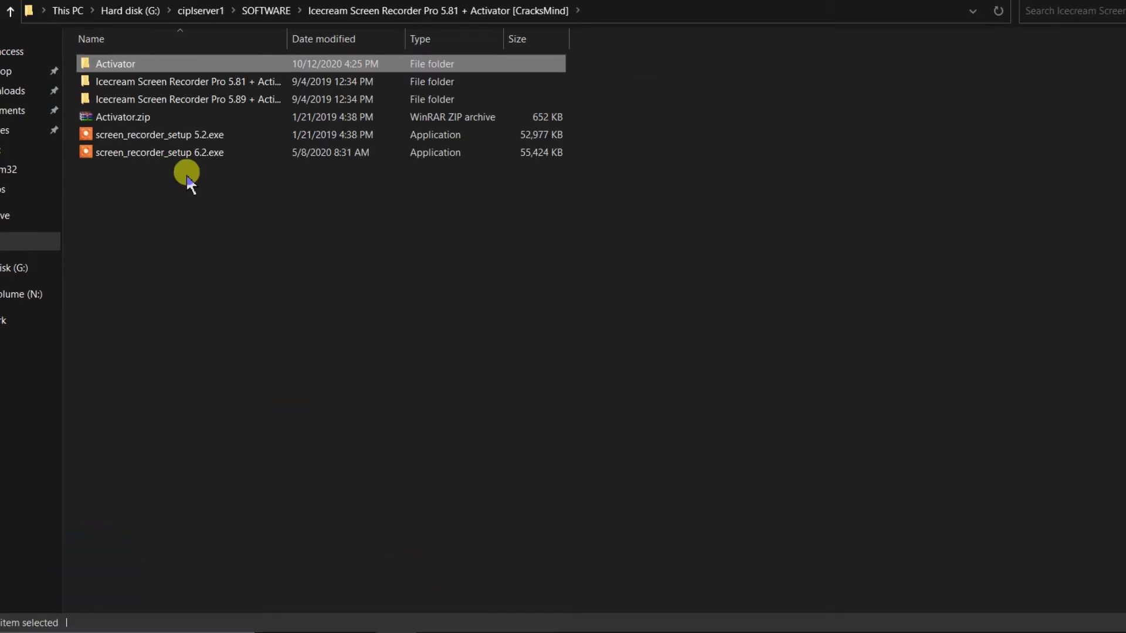
pyautogui.hotkey('shift', 'Delete')
pyautogui.press('Return')
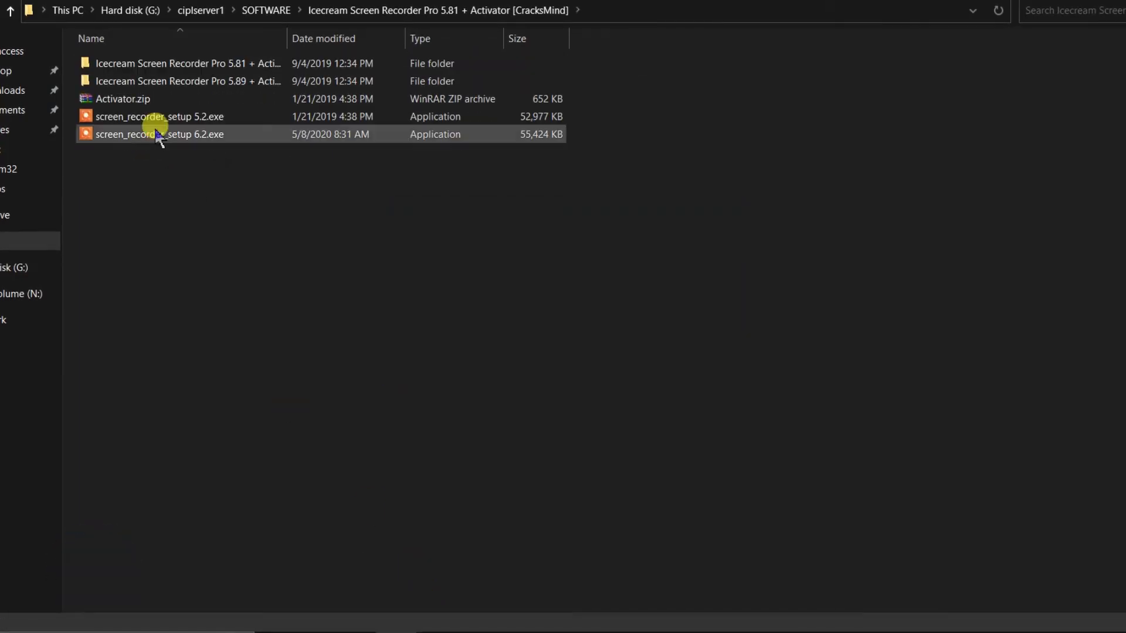
# Extract Activator.zip into an Activator folder and open it.
pyautogui.click(141, 102)
pyautogui.rightClick(141, 102)
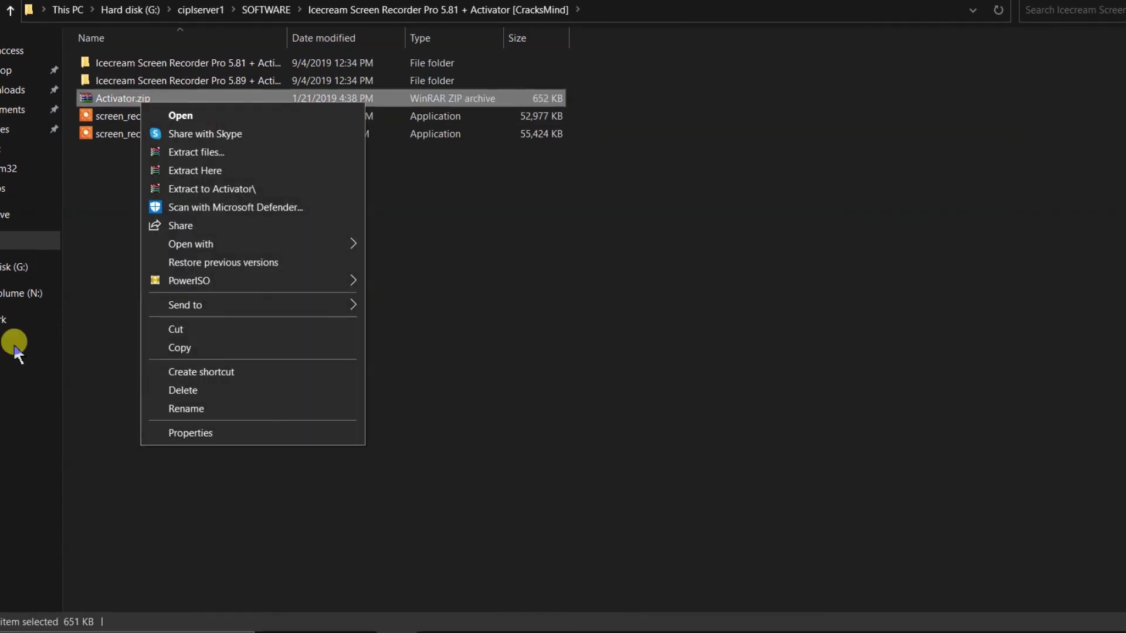
pyautogui.click(528, 263)
pyautogui.rightClick(535, 259)
pyautogui.click(585, 326)
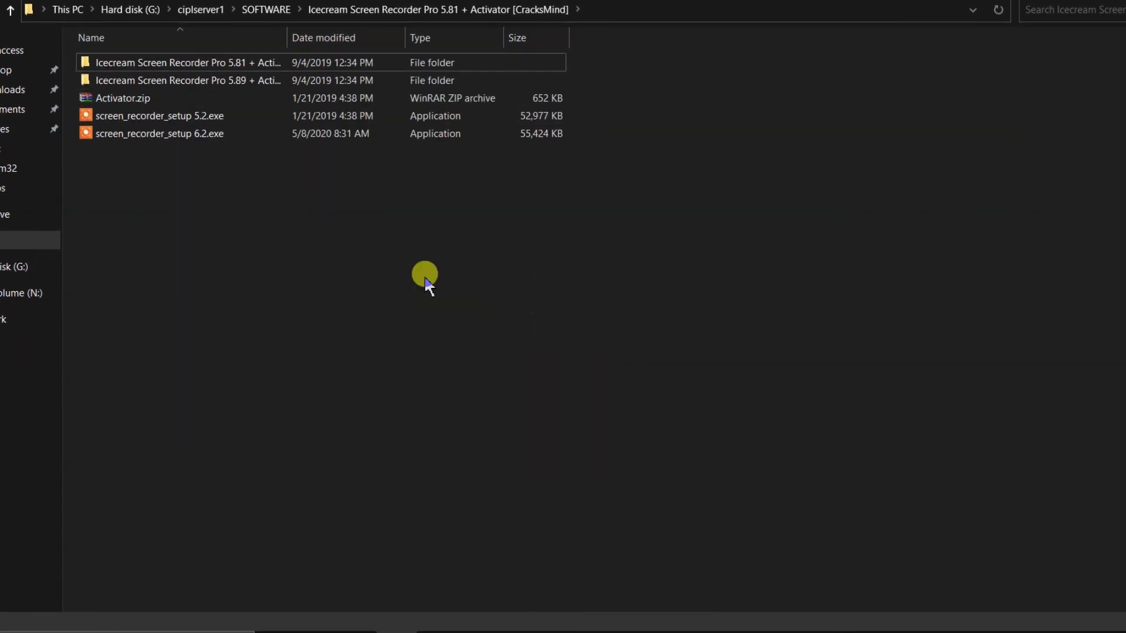
pyautogui.rightClick(127, 98)
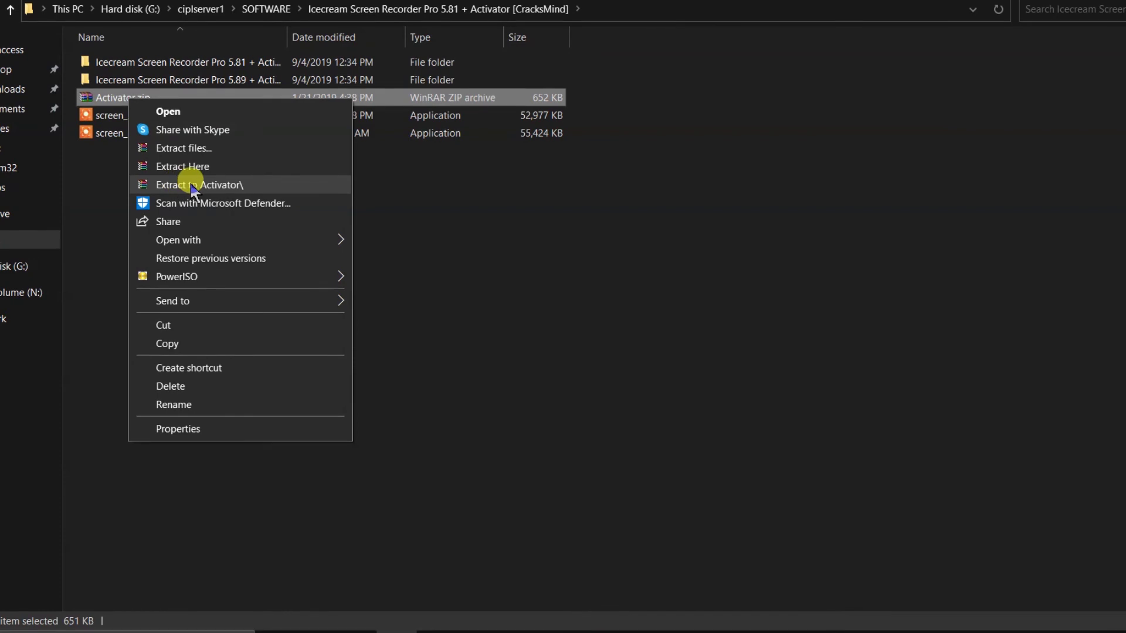
pyautogui.click(191, 185)
pyautogui.doubleClick(126, 62)
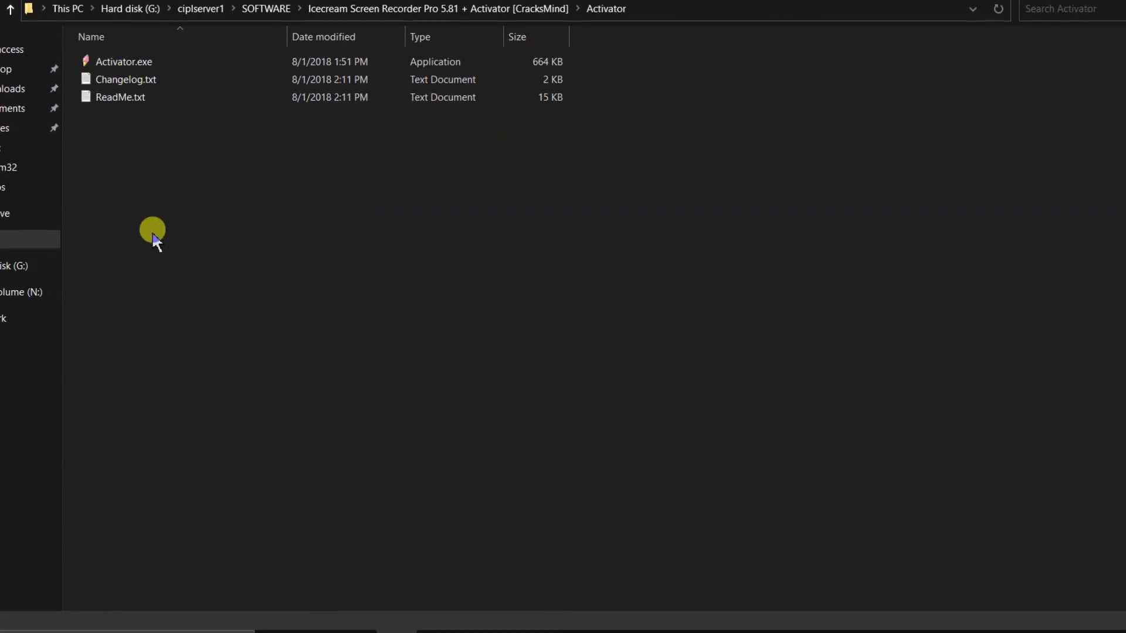
# Run Activator.exe as administrator, then launch it again to open Icecream Apps Activator.
pyautogui.click(157, 71)
pyautogui.rightClick(157, 69)
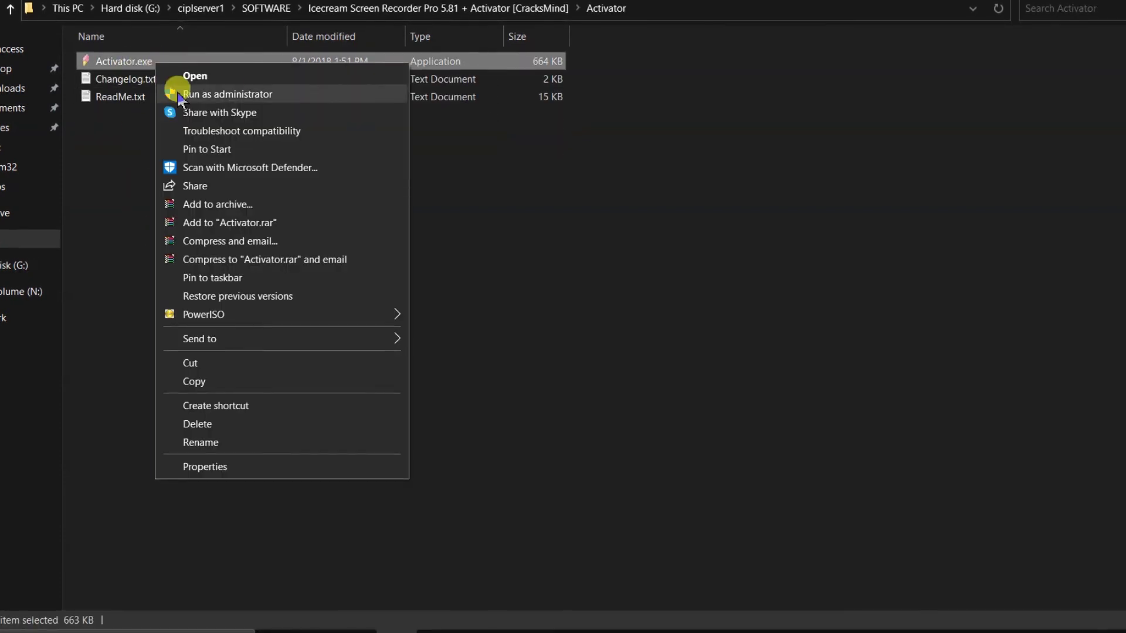
pyautogui.click(117, 132)
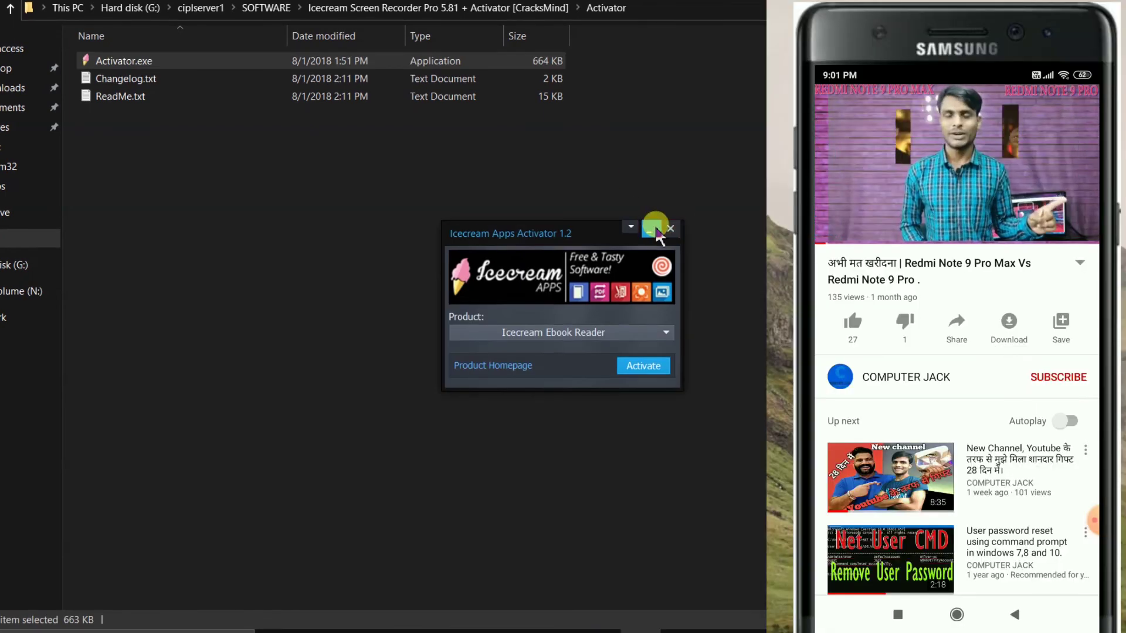
pyautogui.click(659, 226)
pyautogui.click(137, 79)
pyautogui.doubleClick(126, 62)
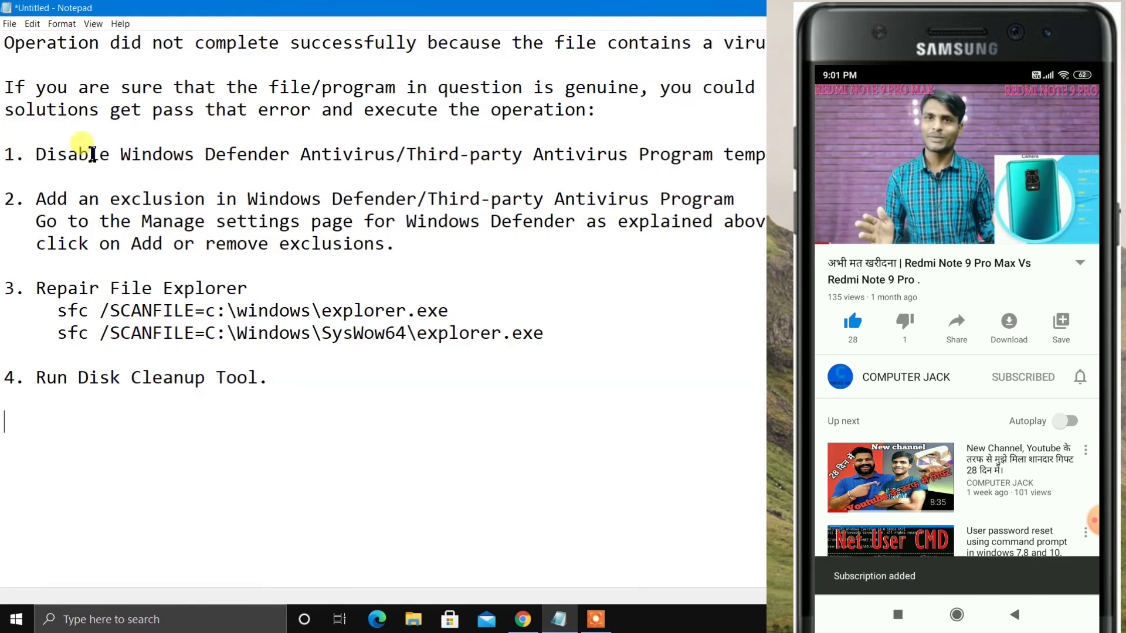
pyautogui.moveTo(5, 43)
pyautogui.mouseDown()
pyautogui.moveTo(57, 68)
pyautogui.moveTo(384, 389)
pyautogui.mouseUp()
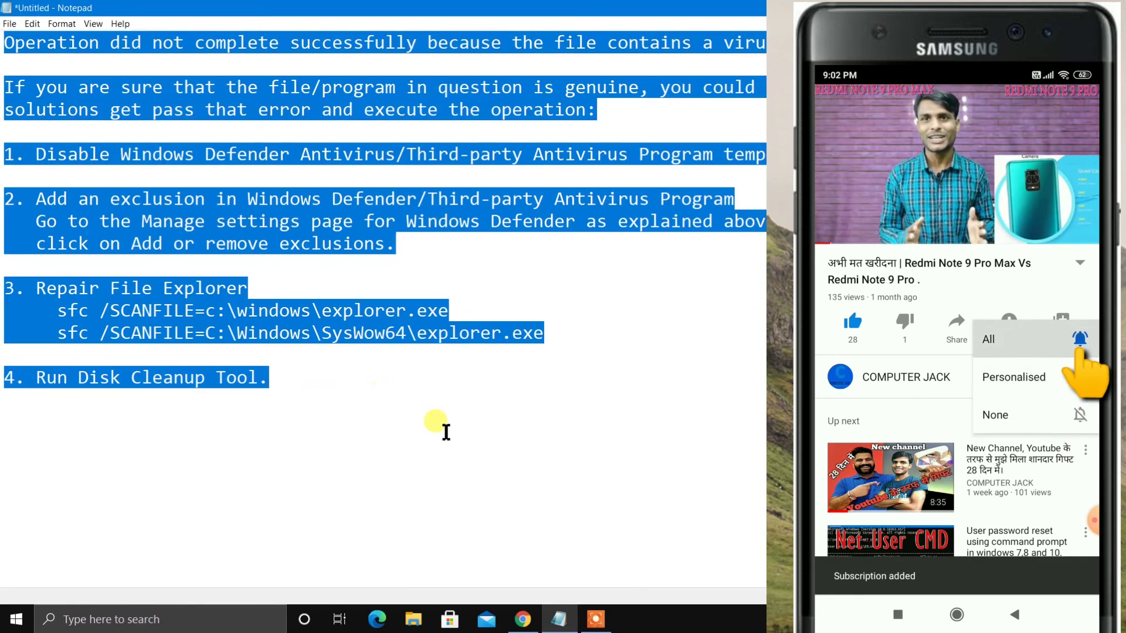
pyautogui.click(443, 430)
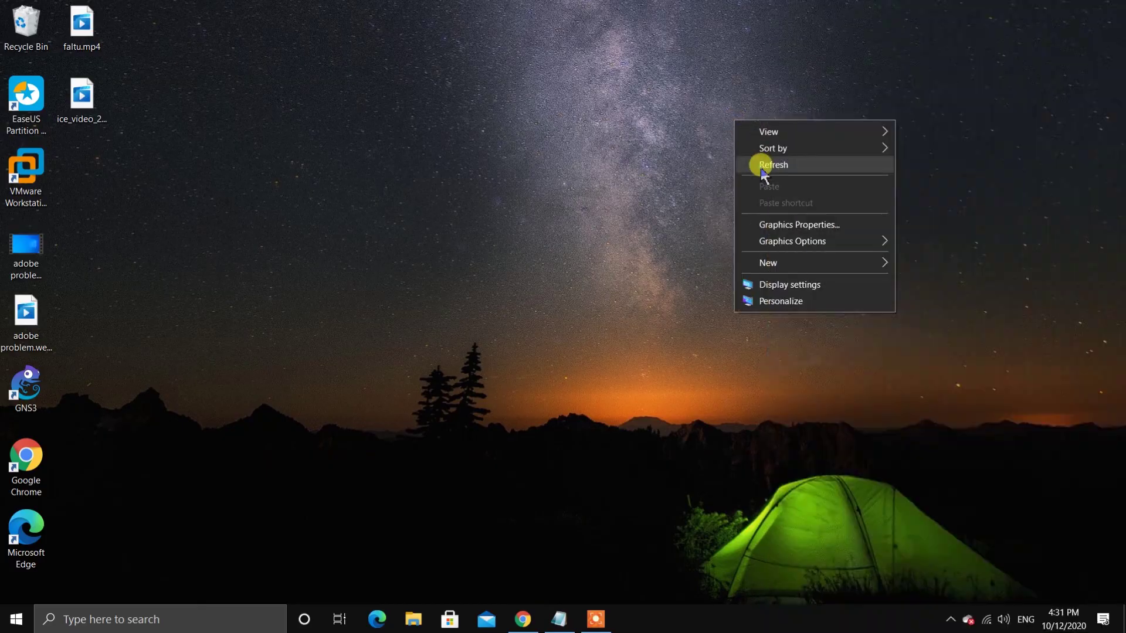